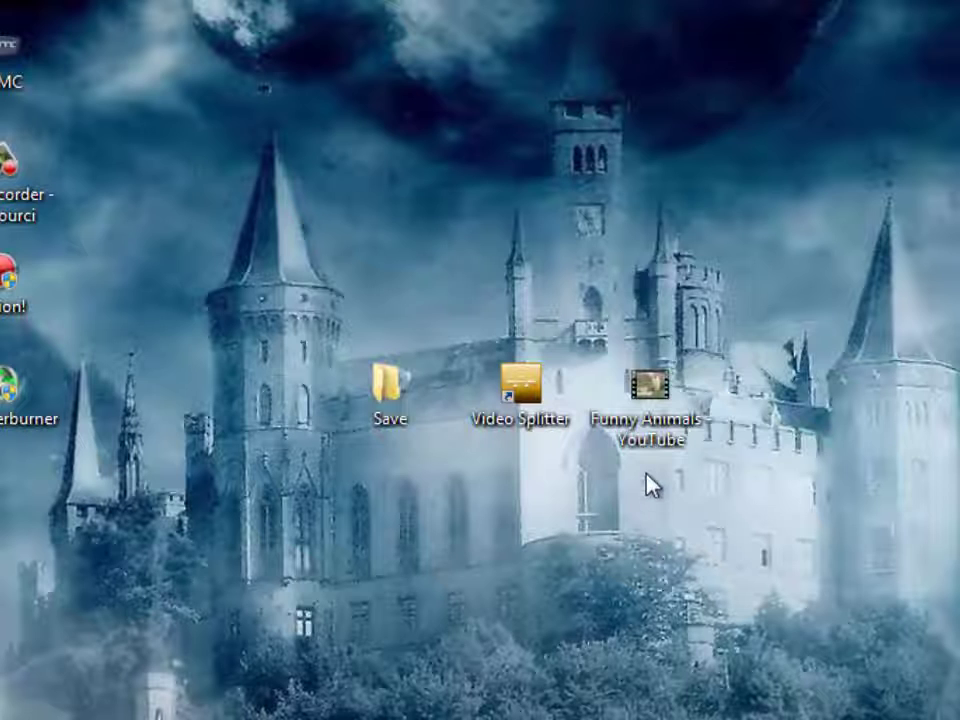
- Play the Funny Animals video briefly, pause it, and close the player
double_click(648, 440)
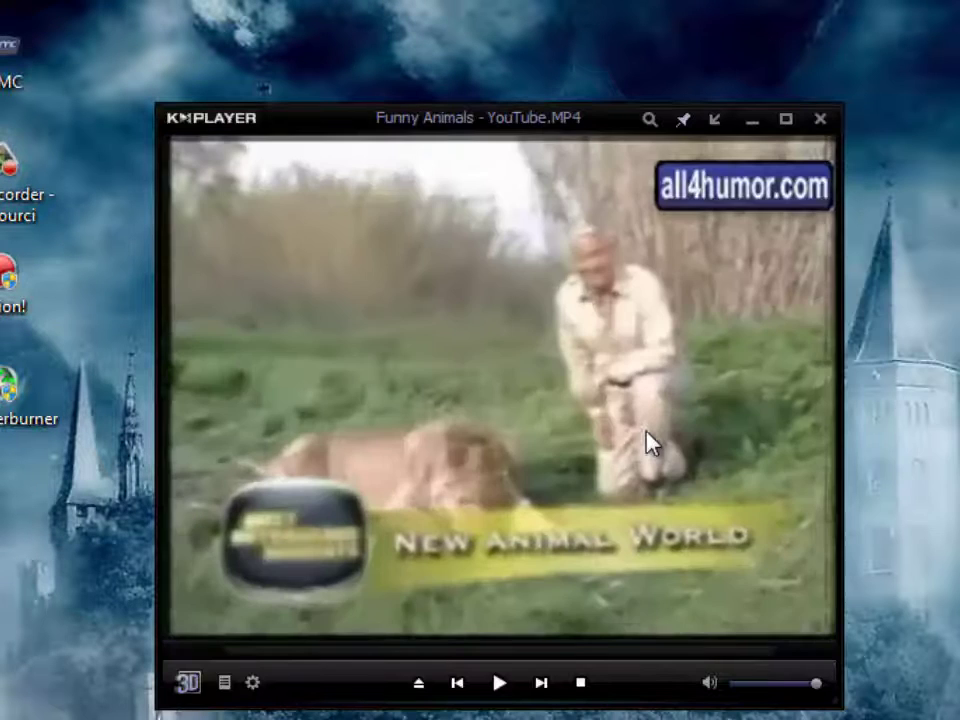
left_click(502, 696)
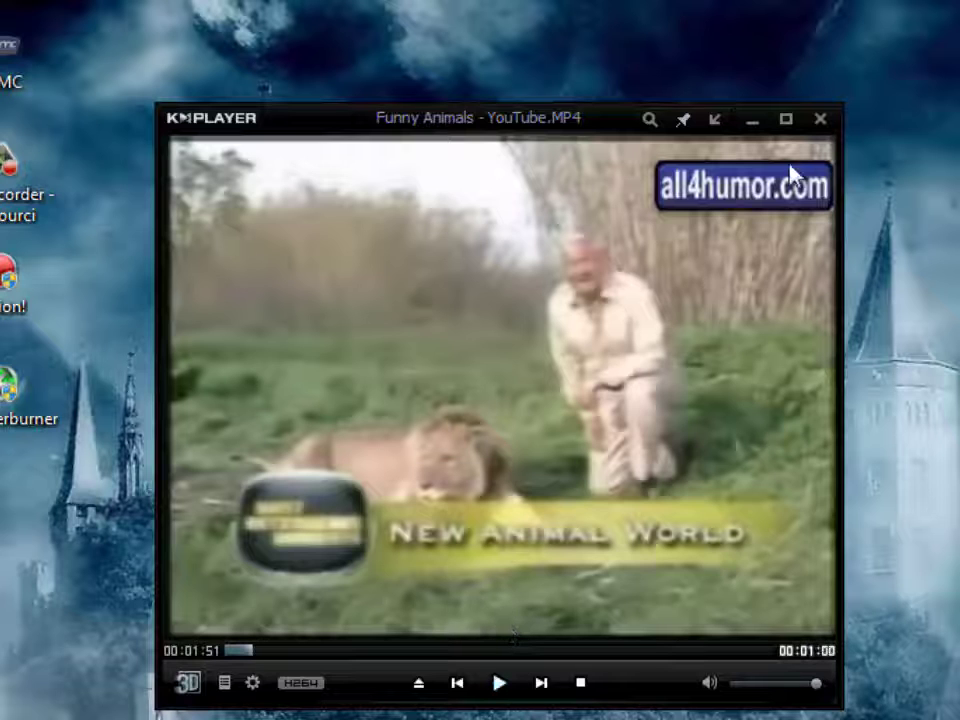
left_click(821, 119)
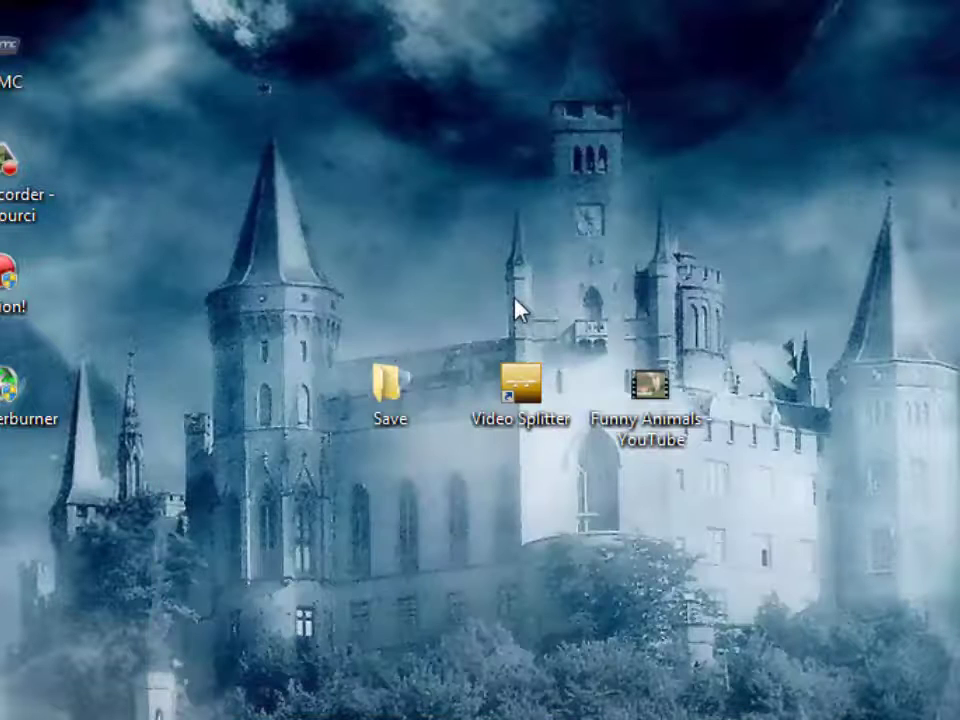
- Launch Video Splitter and load Funny Animals - YouTube from the desktop via Open Media File
double_click(521, 385)
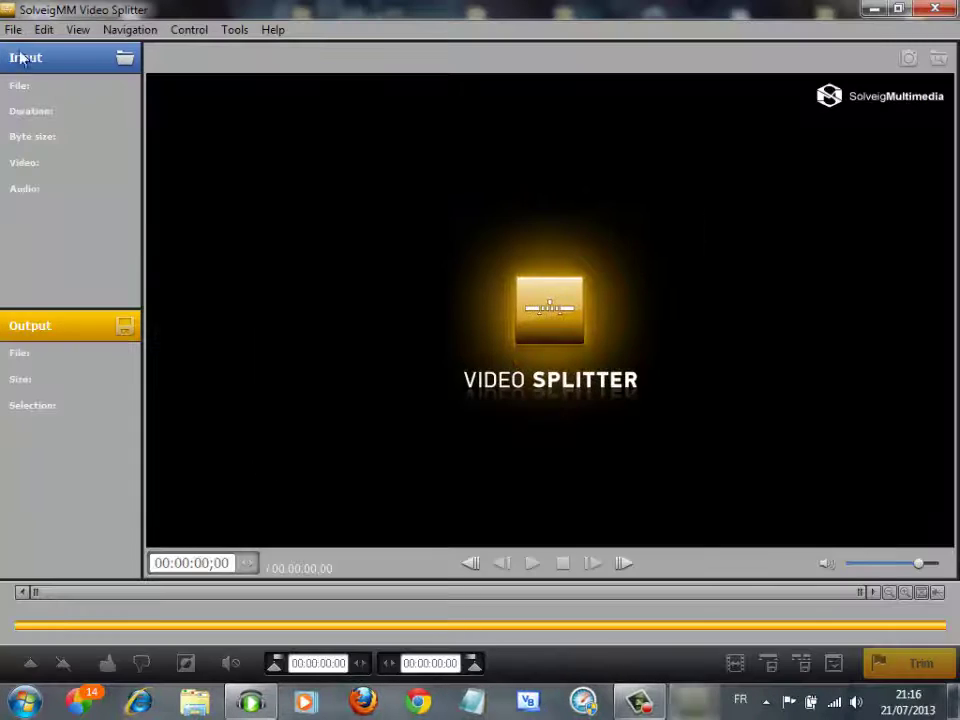
left_click(12, 30)
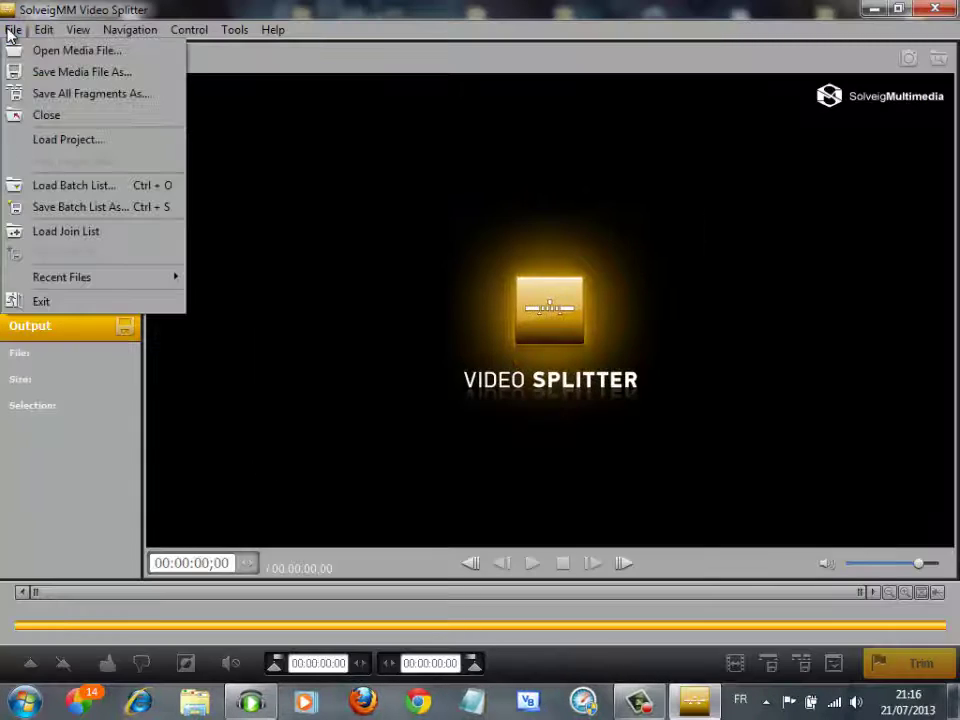
left_click(88, 50)
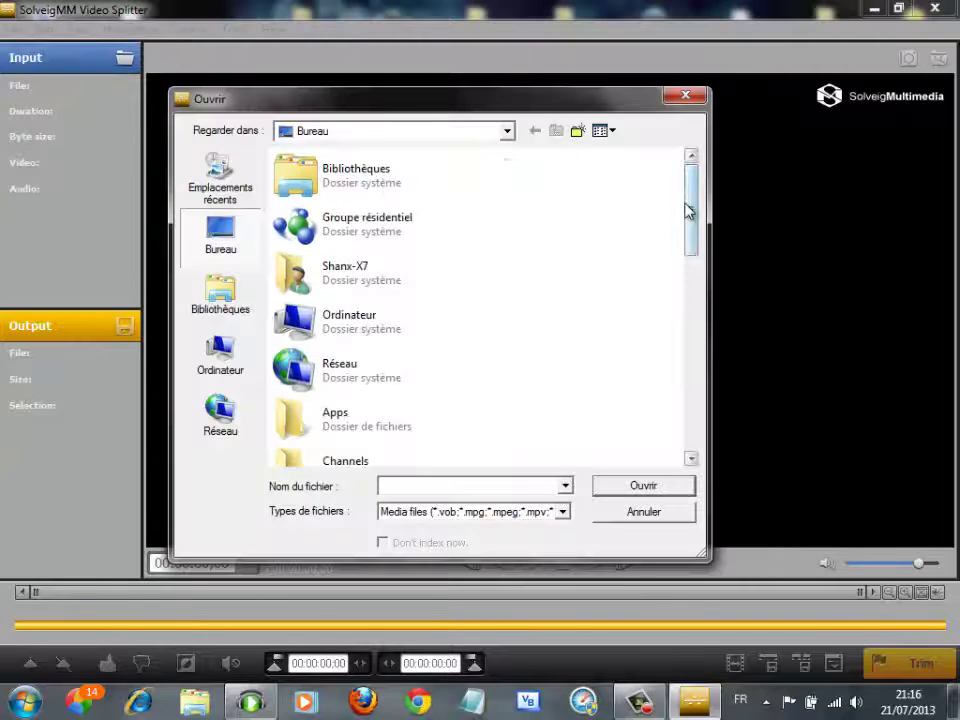
left_click_drag(690, 208, 696, 429)
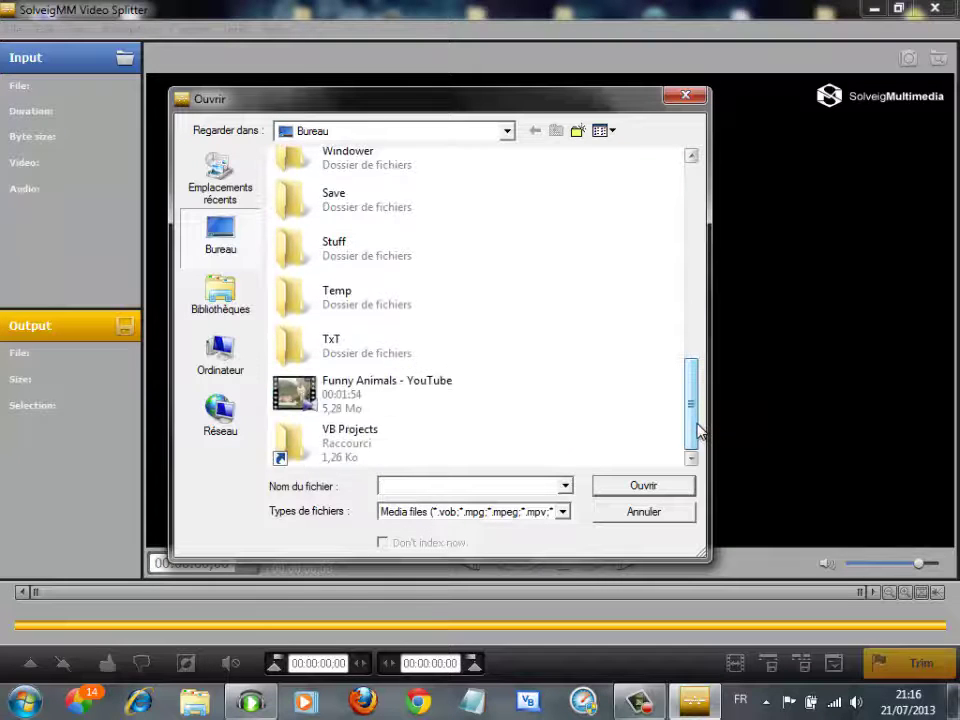
double_click(371, 392)
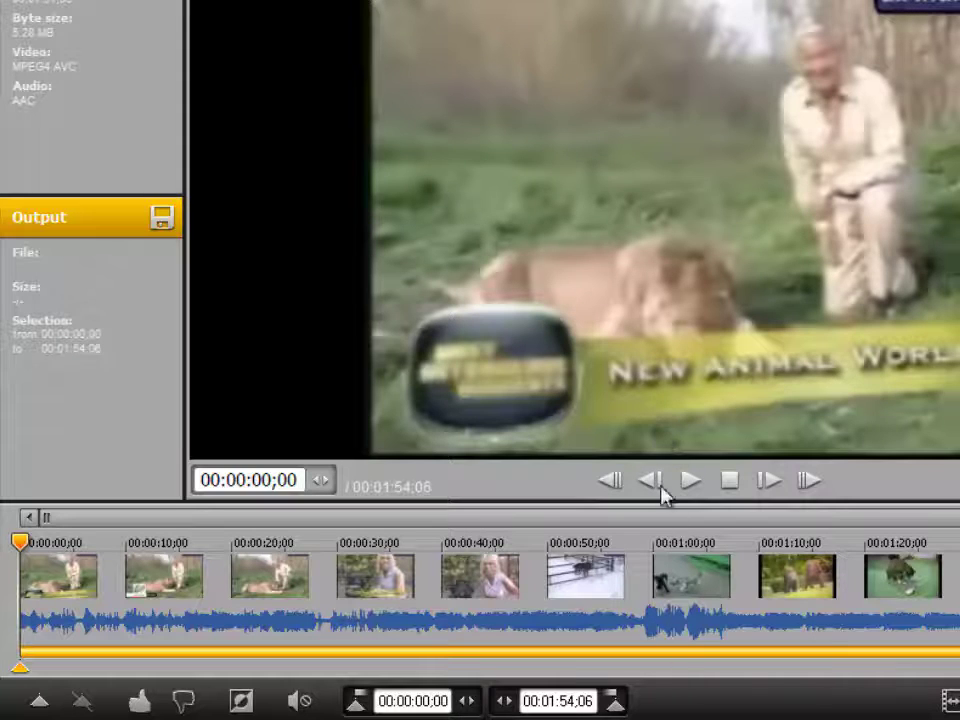
right_click(286, 591)
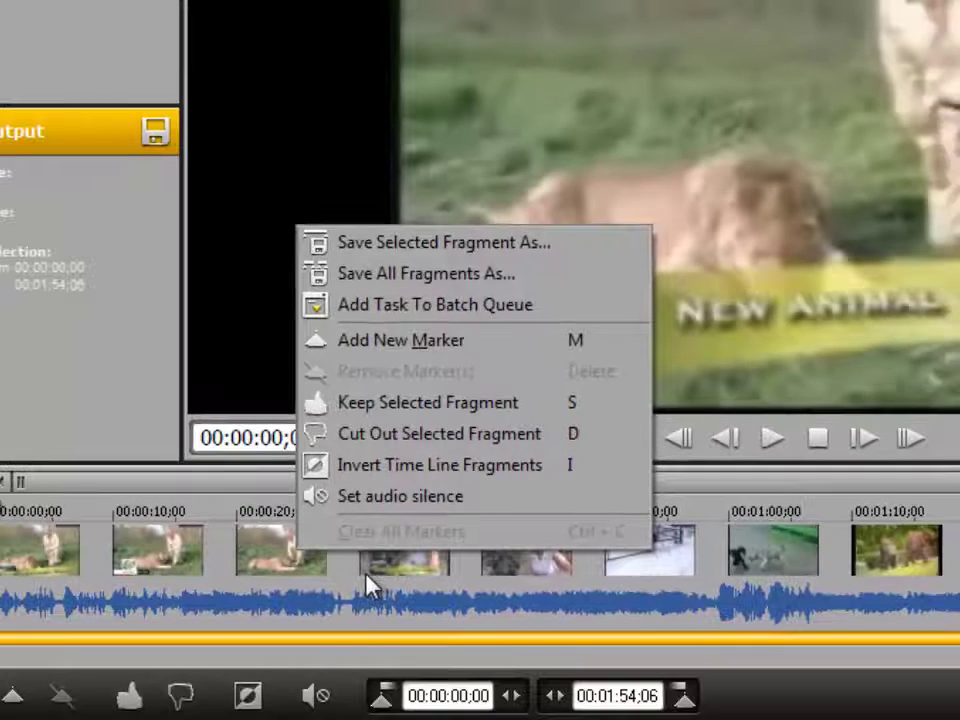
left_click(366, 580)
left_click_drag(369, 517, 5, 550)
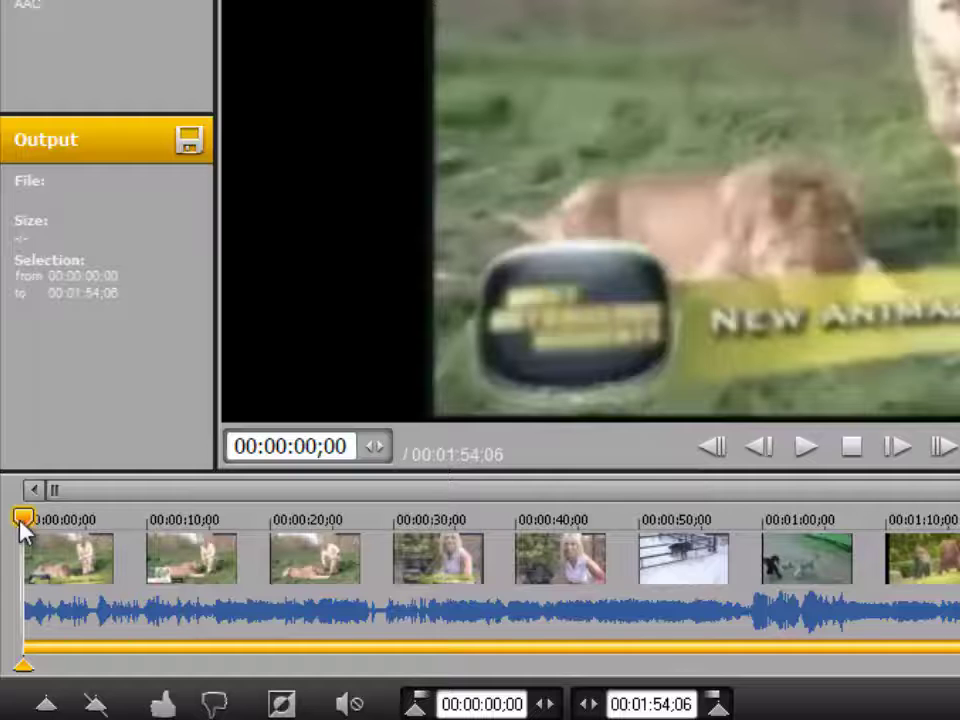
- Scrub to the dog scene near 1:03 and add a split marker at 00:01:03;14
left_click_drag(21, 527, 809, 535)
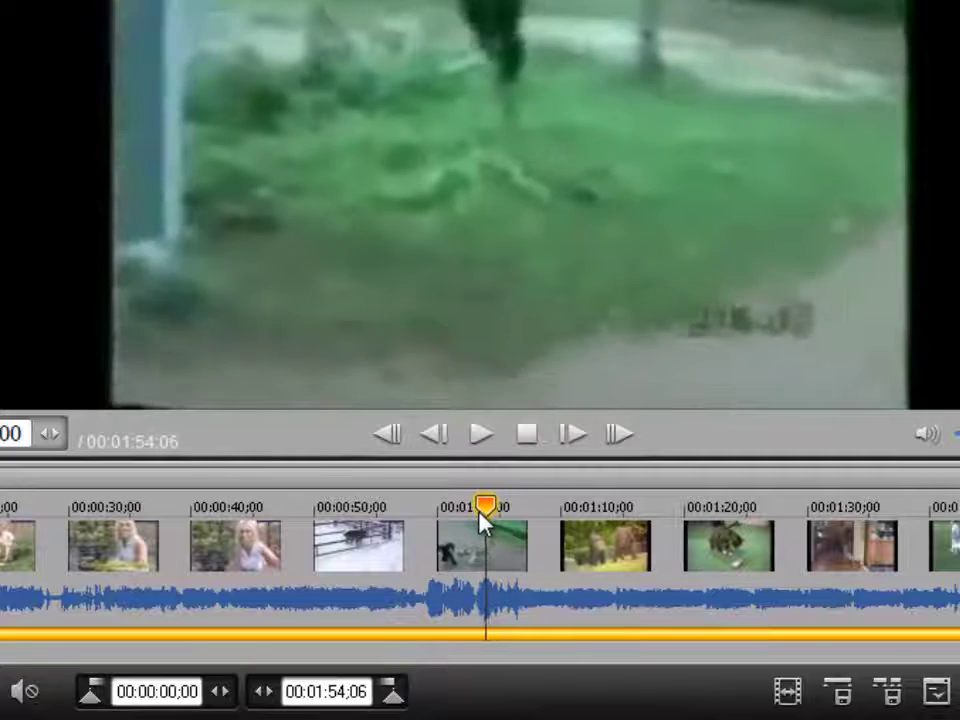
left_click_drag(480, 514, 478, 513)
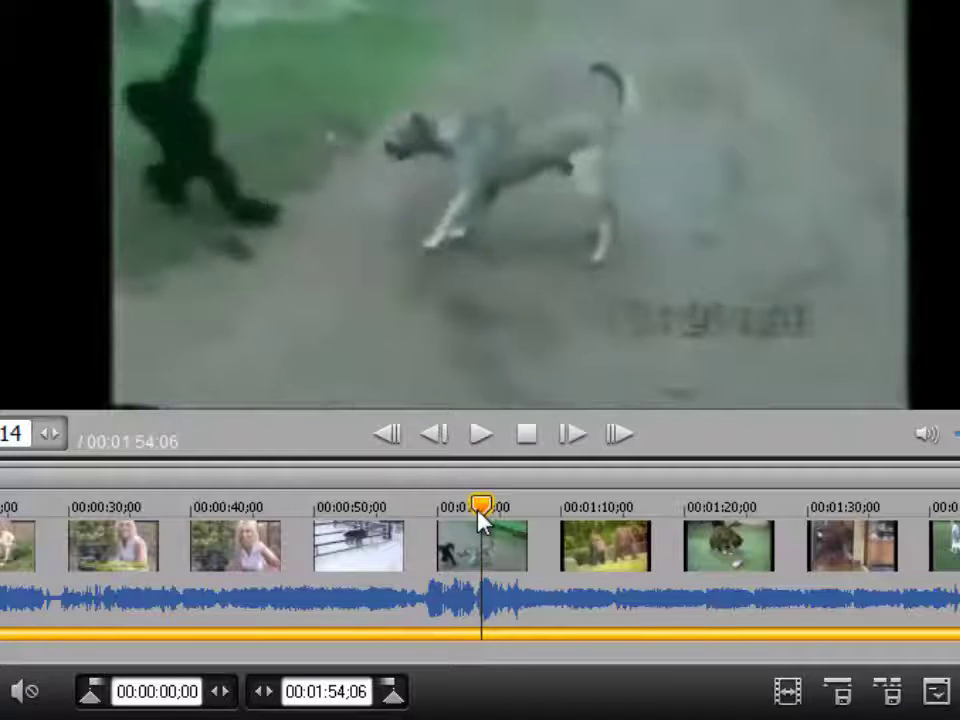
key("i")
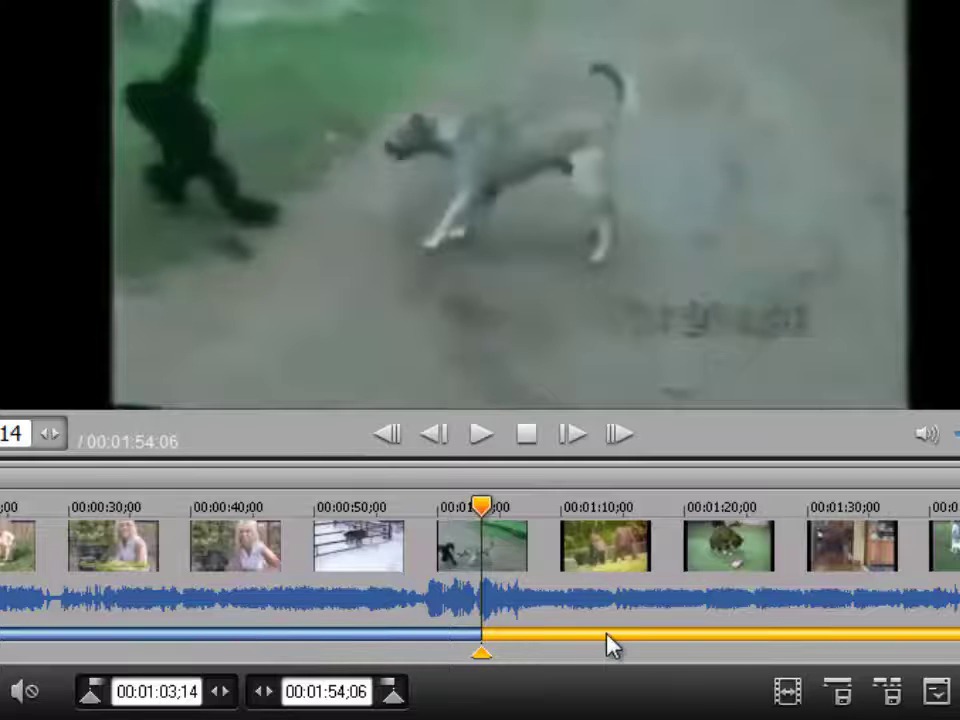
- Compare the two fragments, previewing around 1:17 and the lion scene at 0:21
left_click(674, 646)
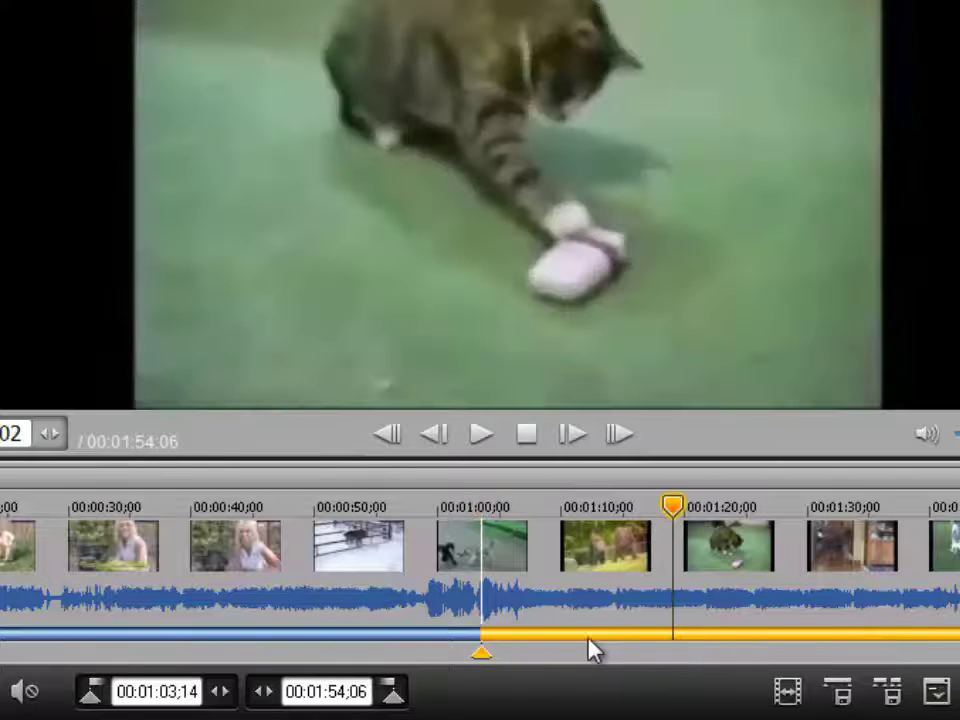
left_click(296, 636)
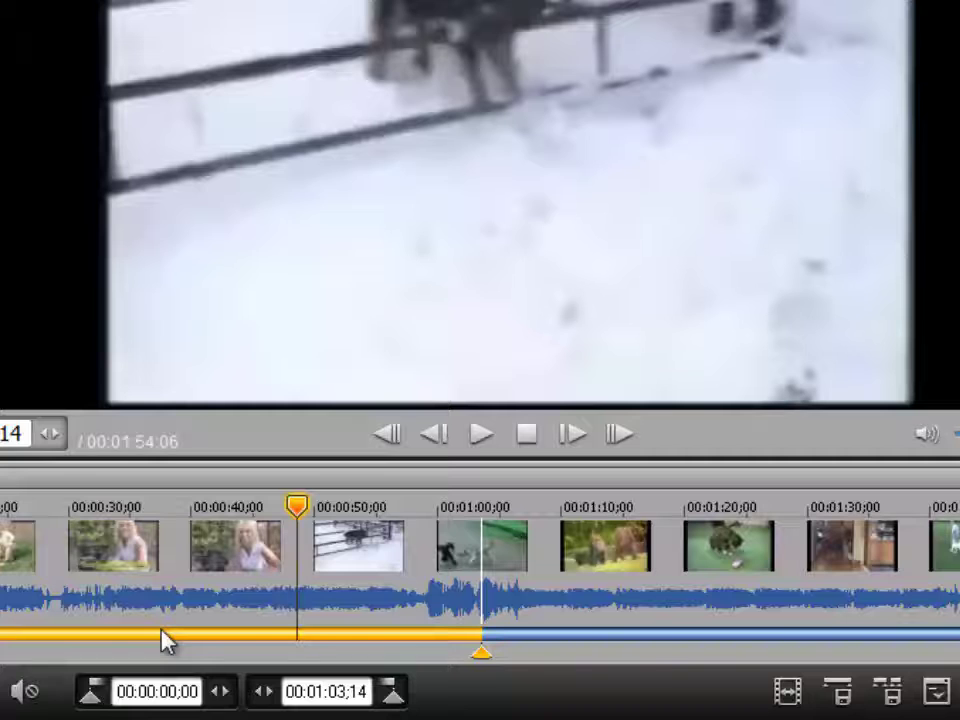
left_click(741, 632)
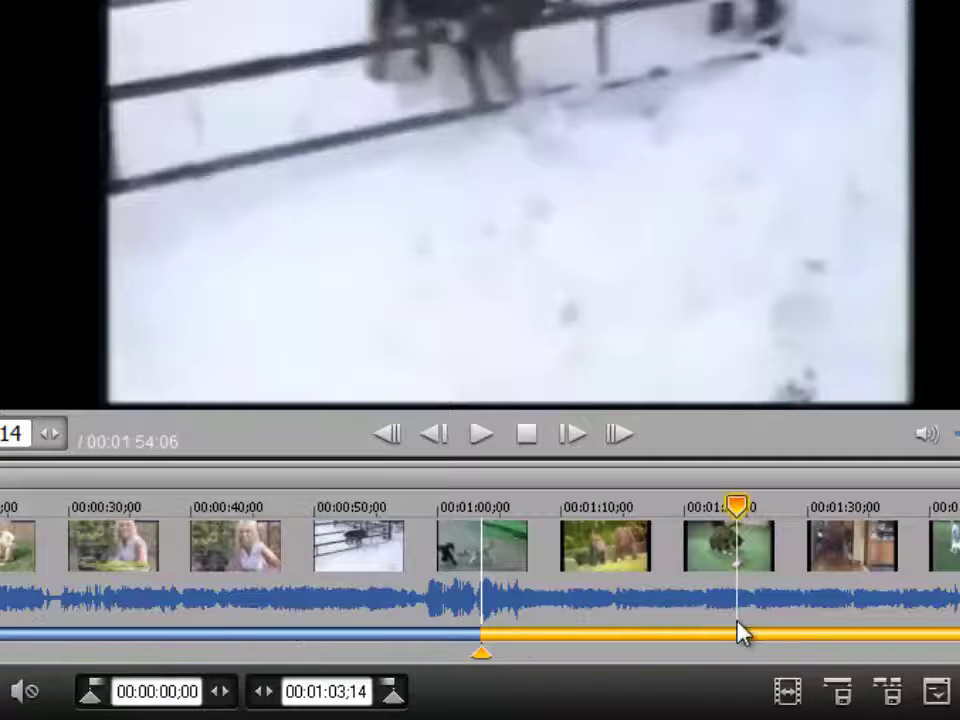
left_click(103, 645)
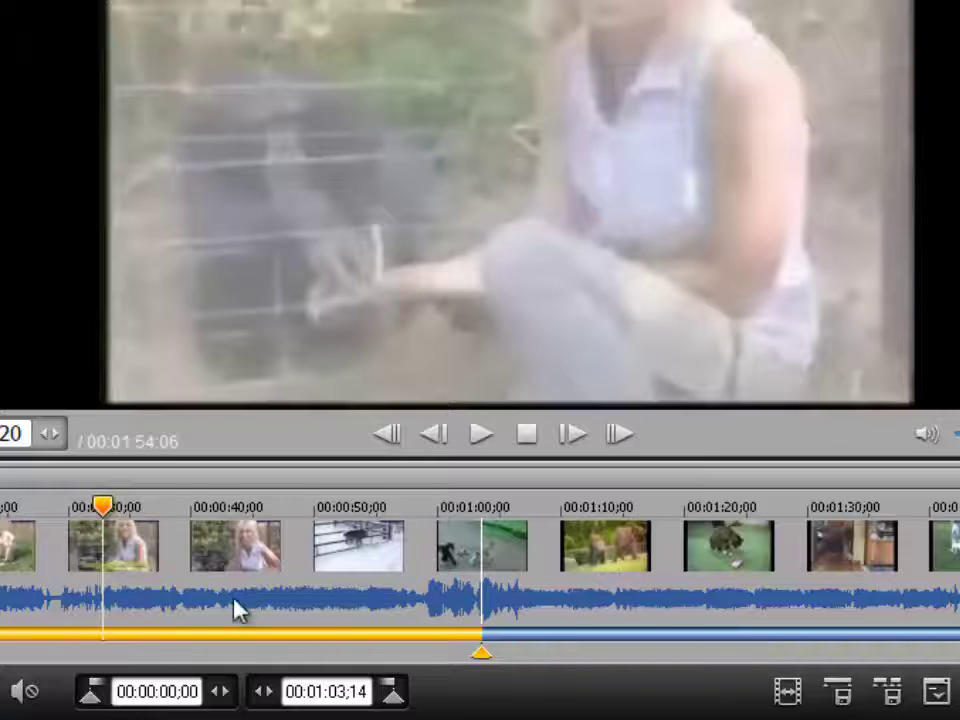
left_click(30, 634)
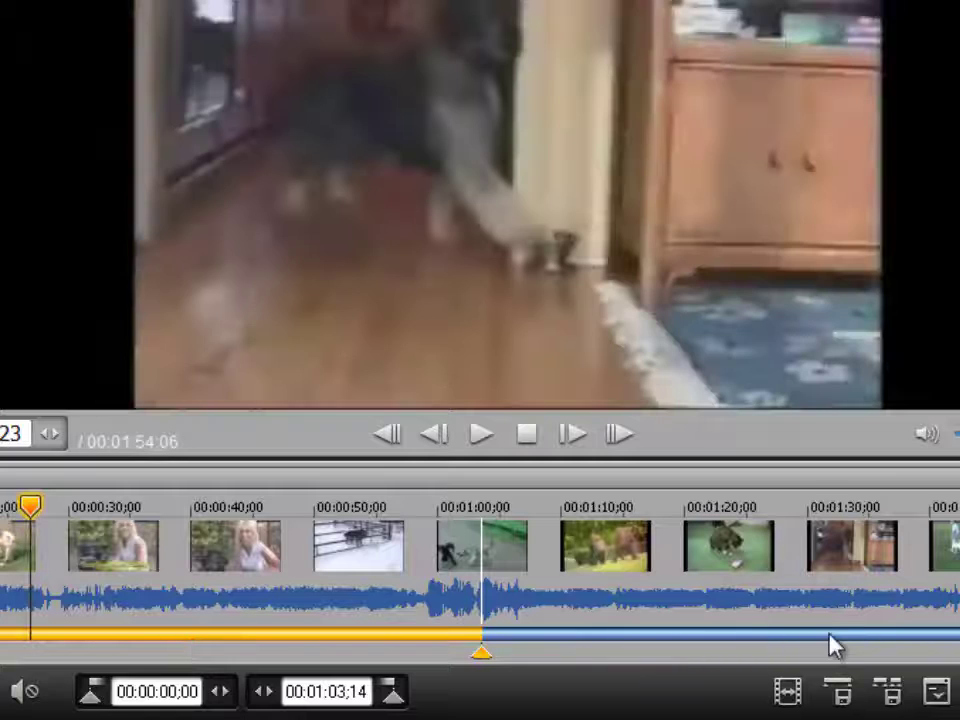
- Settle on the 01:03;14 to 01:54;06 fragment as the output selection
left_click(830, 645)
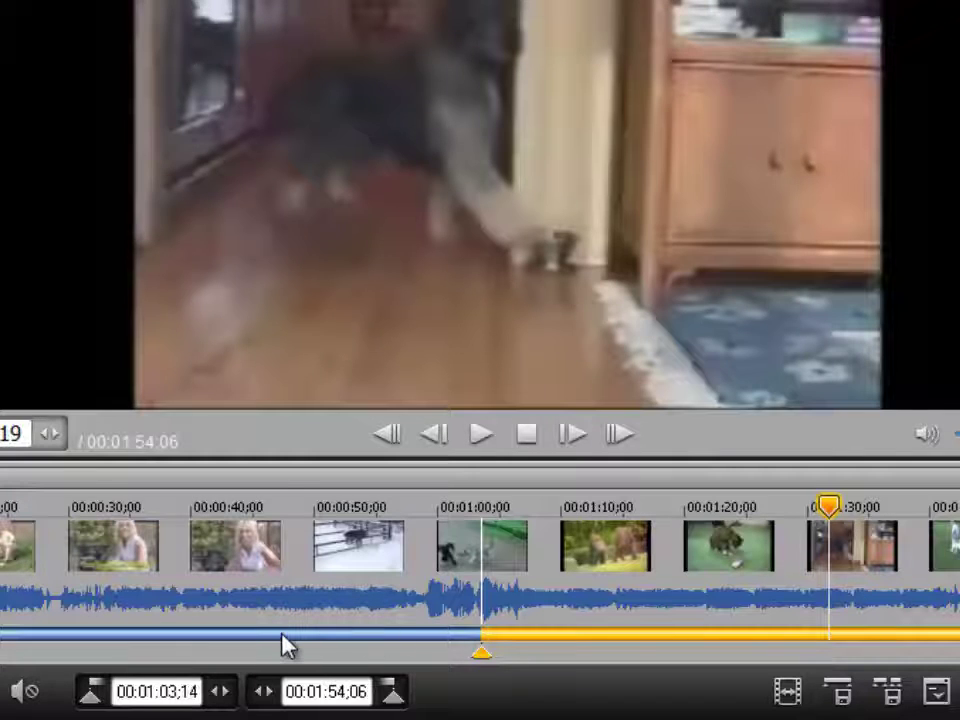
left_click(283, 645)
left_click(283, 645)
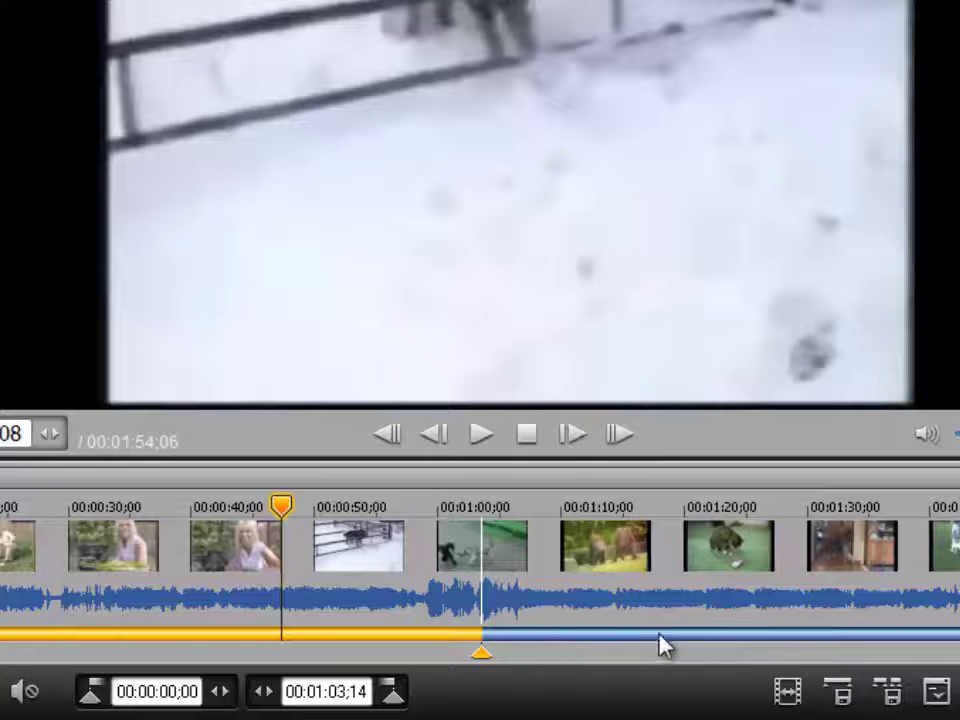
left_click(911, 575)
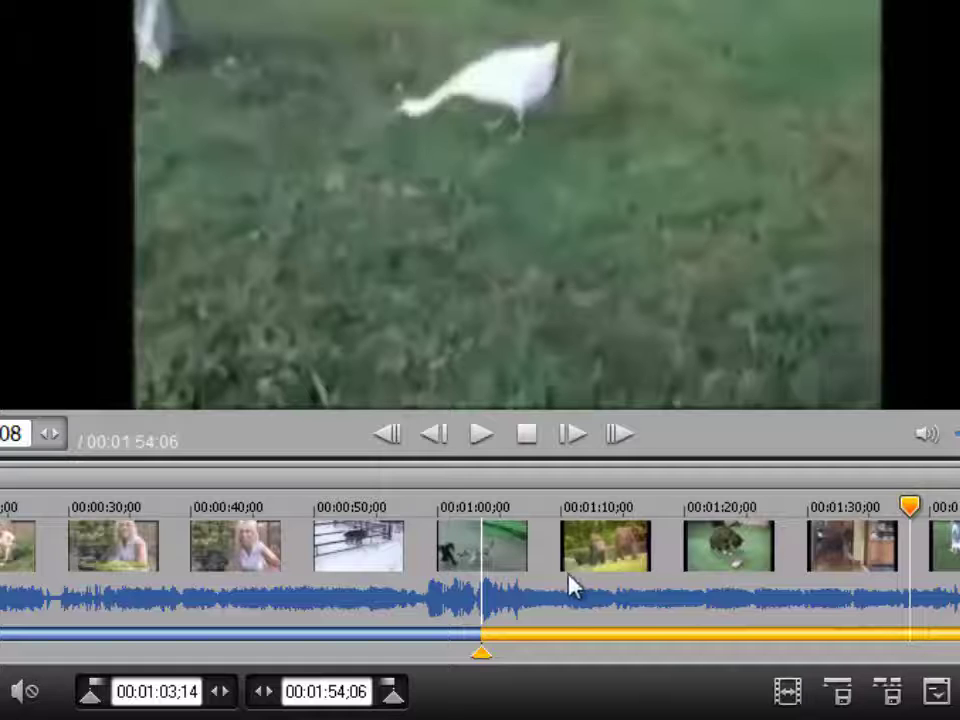
left_click(676, 617)
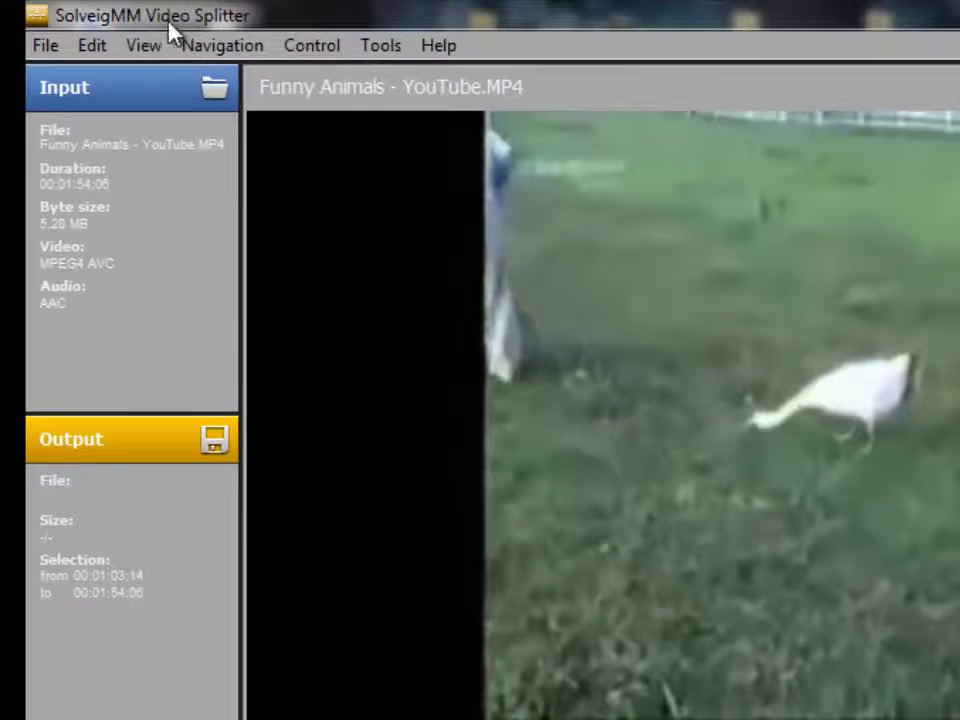
left_click(40, 42)
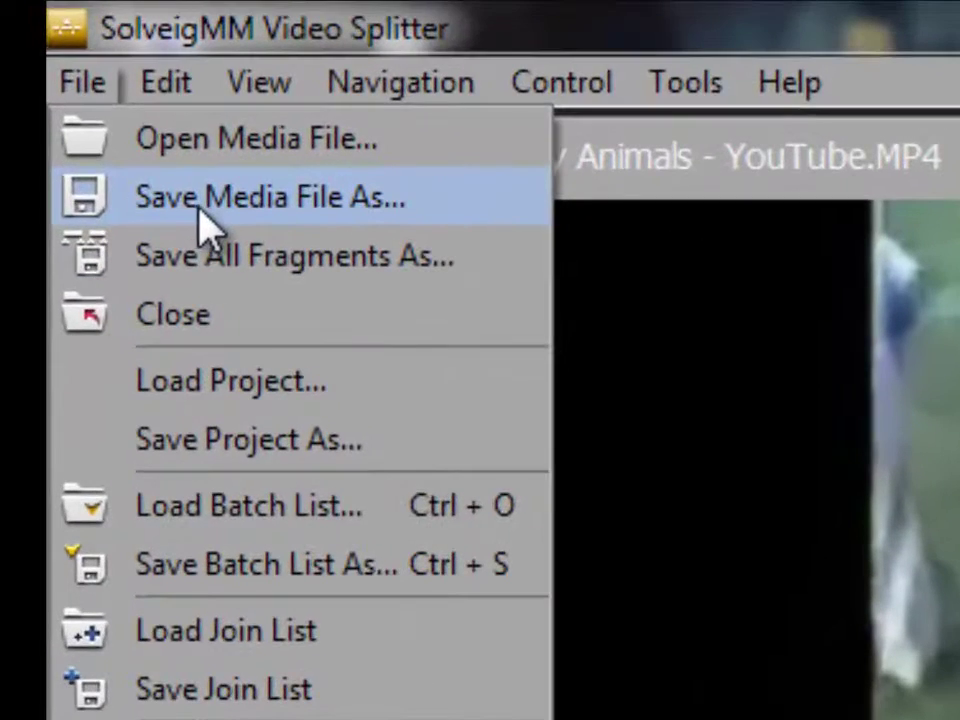
- Save the selected fragment as MP4 file 'Part 1' in the desktop Save folder
left_click(335, 205)
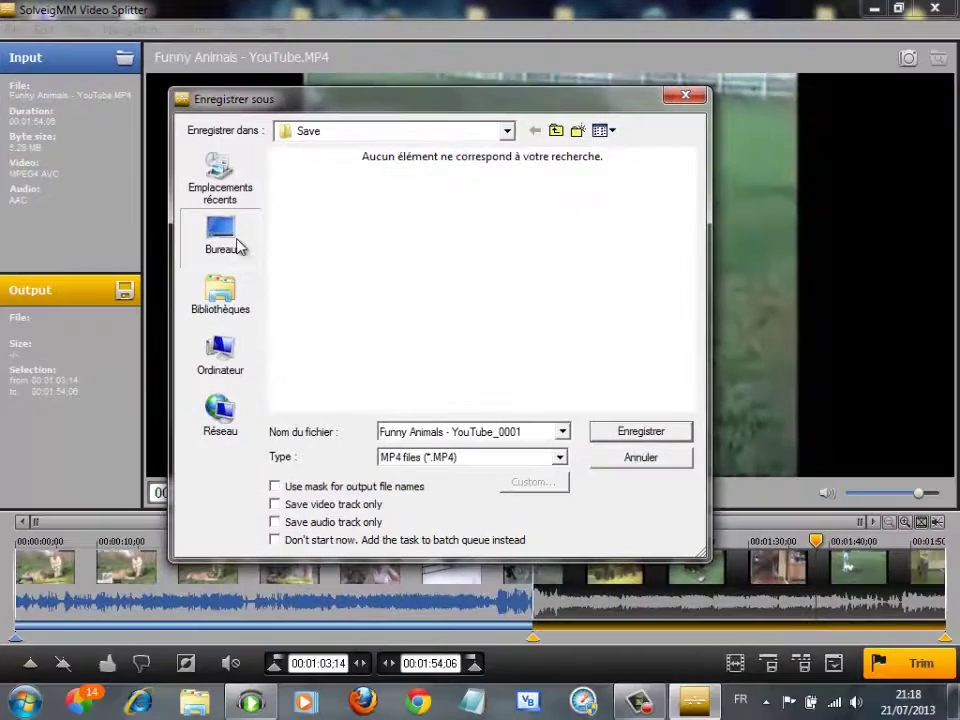
left_click(238, 244)
left_click_drag(690, 207, 688, 358)
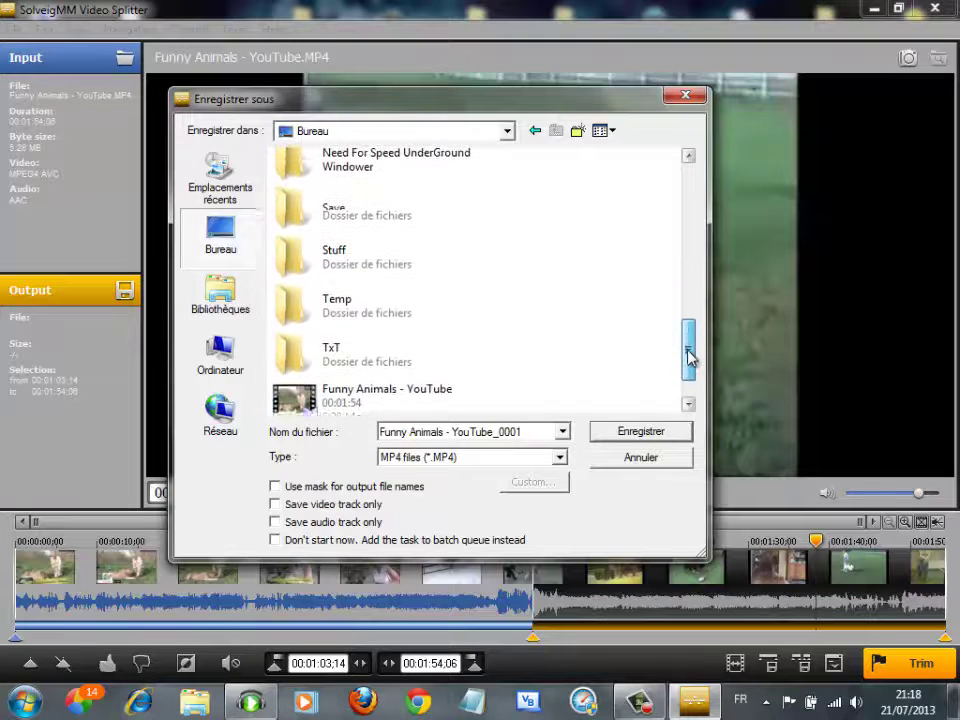
double_click(353, 217)
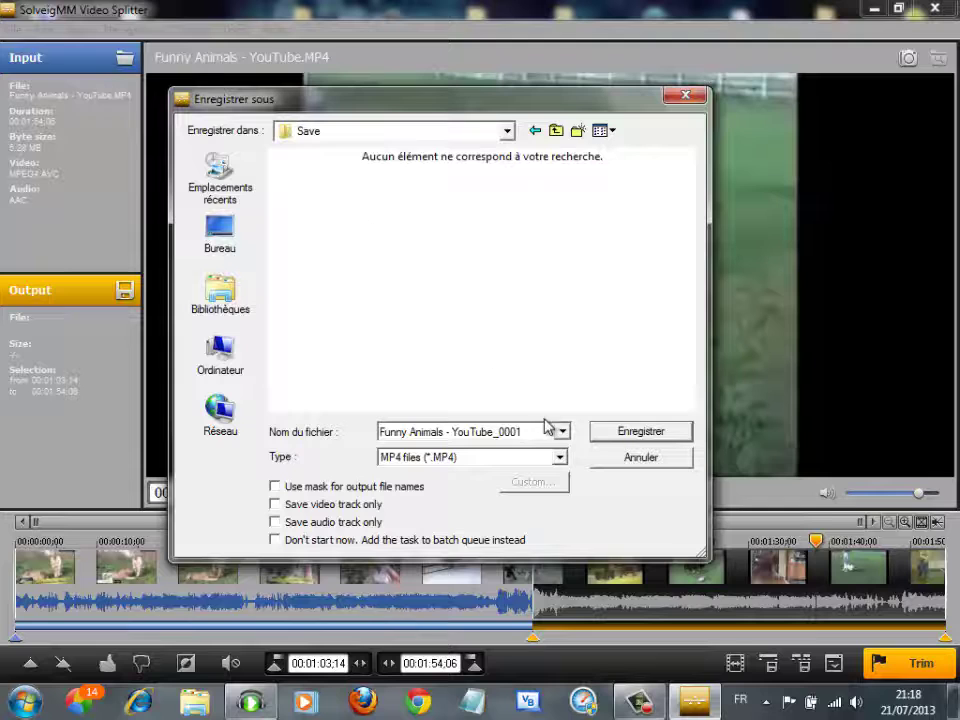
left_click(432, 437)
type("Part 1")
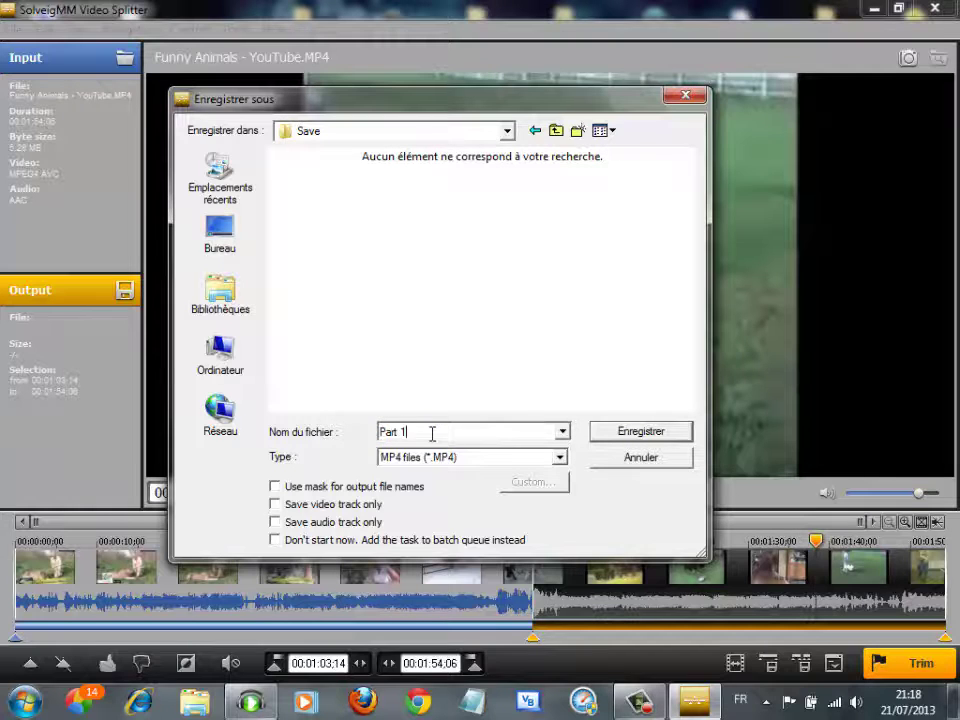
left_click(668, 431)
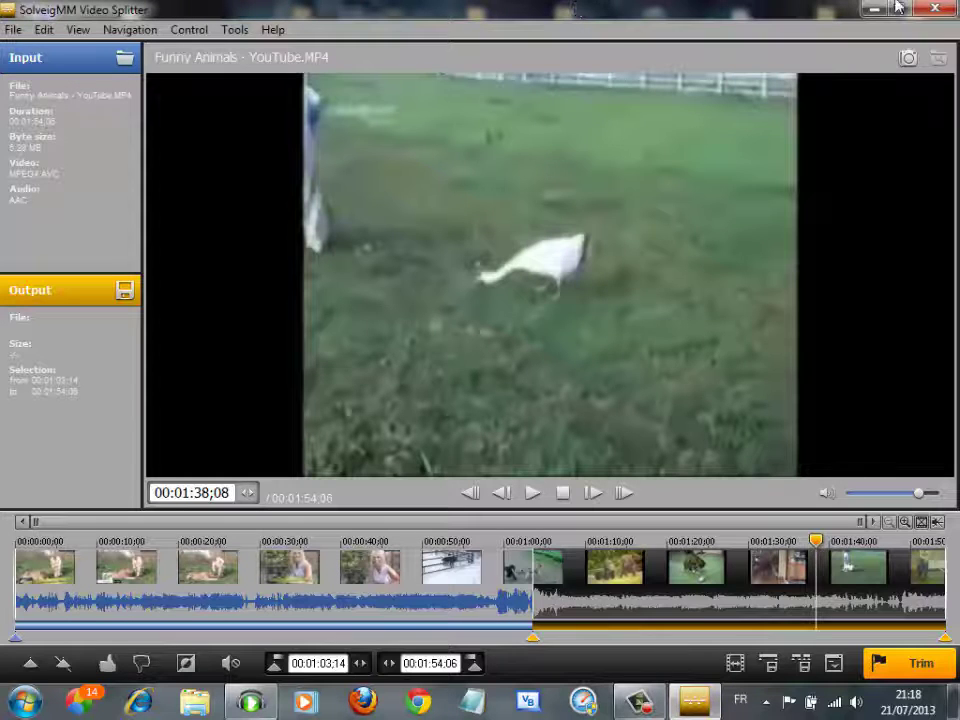
key("super+d")
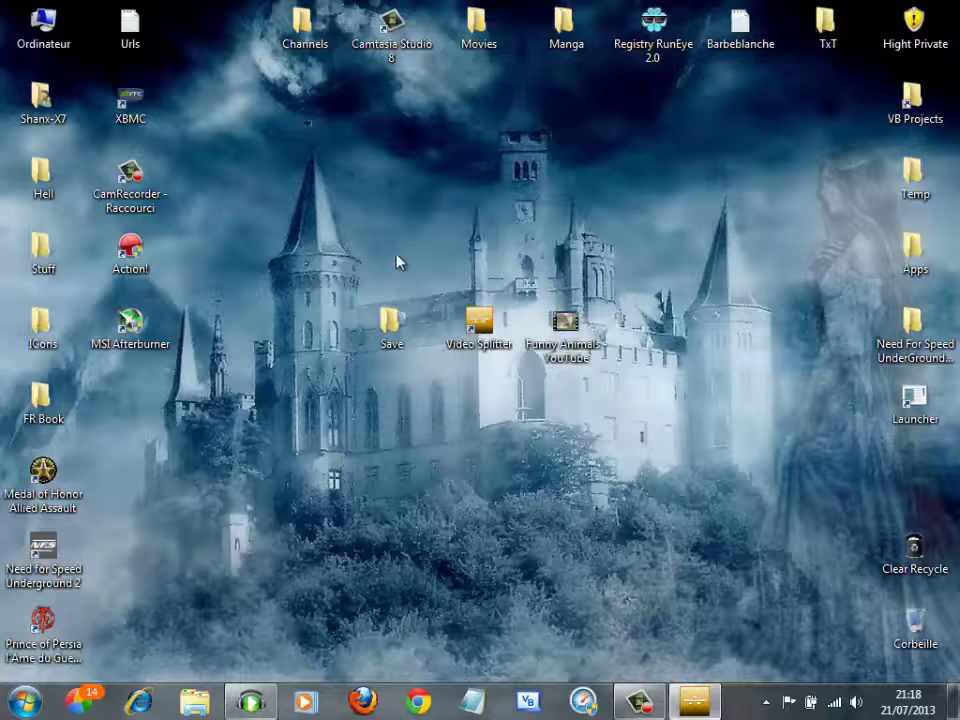
double_click(390, 320)
left_click_drag(500, 350, 572, 352)
left_click(748, 85)
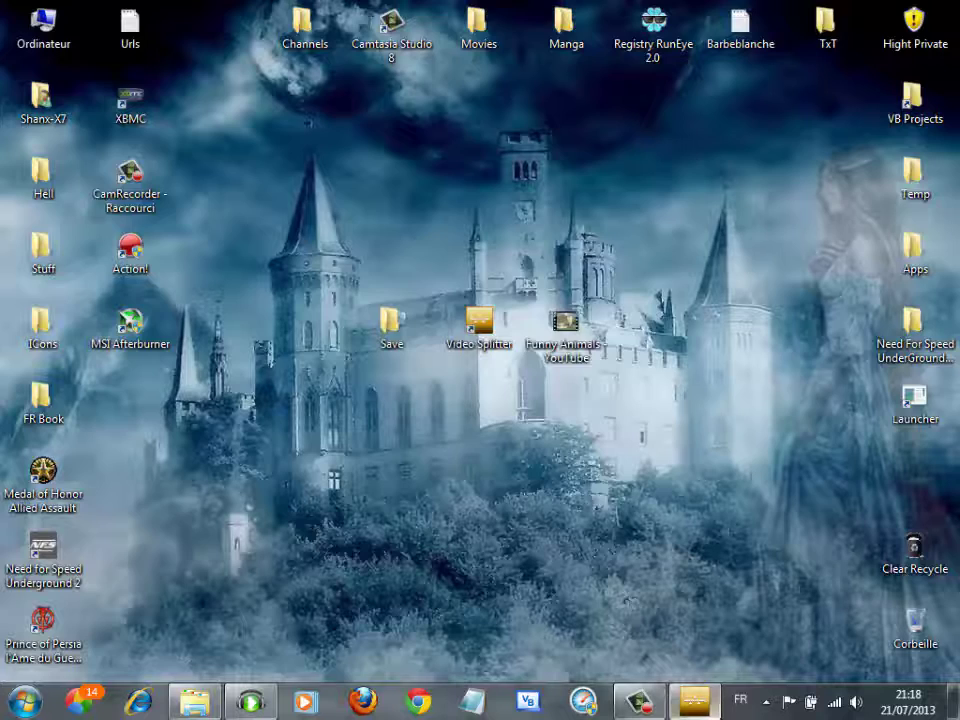
left_click(694, 700)
left_click(729, 603)
- Compare the parts around the split and mark the stretch after 01:03;14 for output
left_click(510, 570)
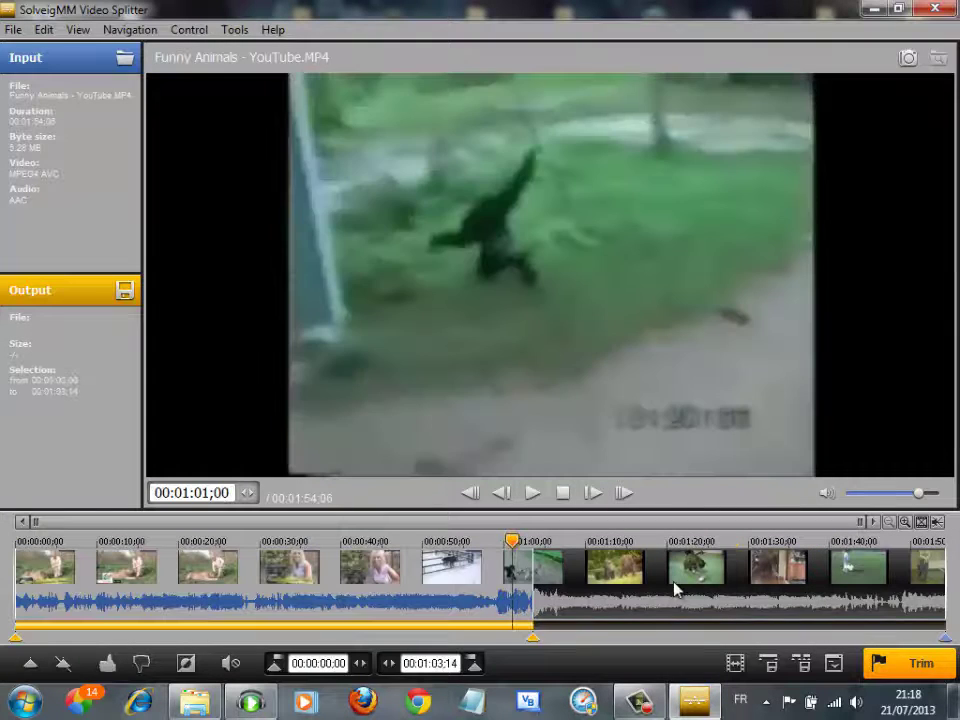
left_click(674, 582)
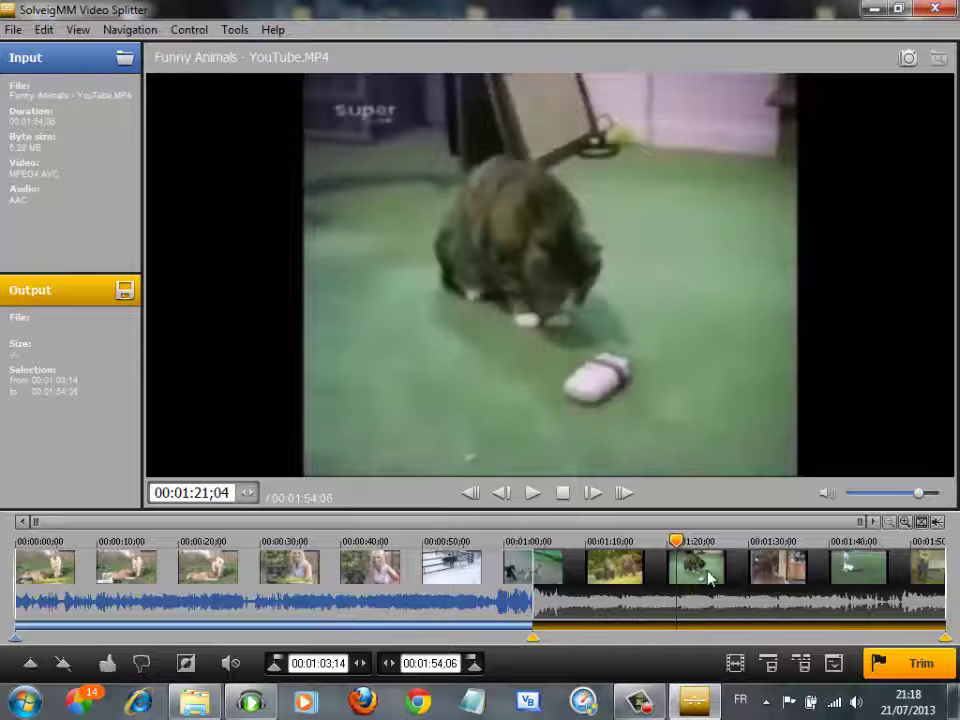
left_click(724, 604)
left_click(658, 602)
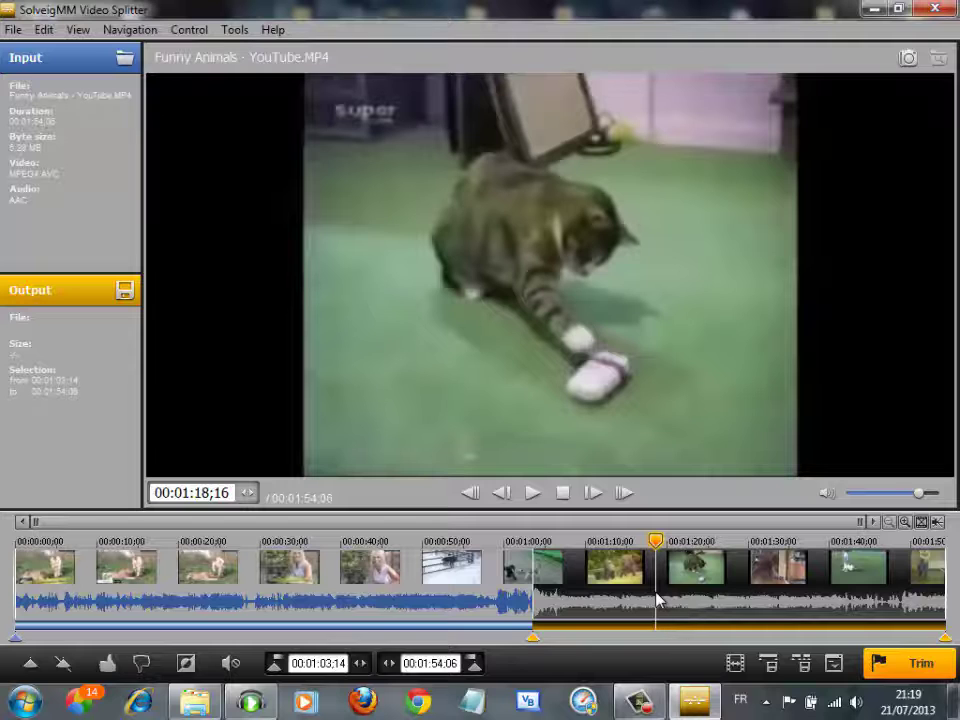
left_click(658, 600)
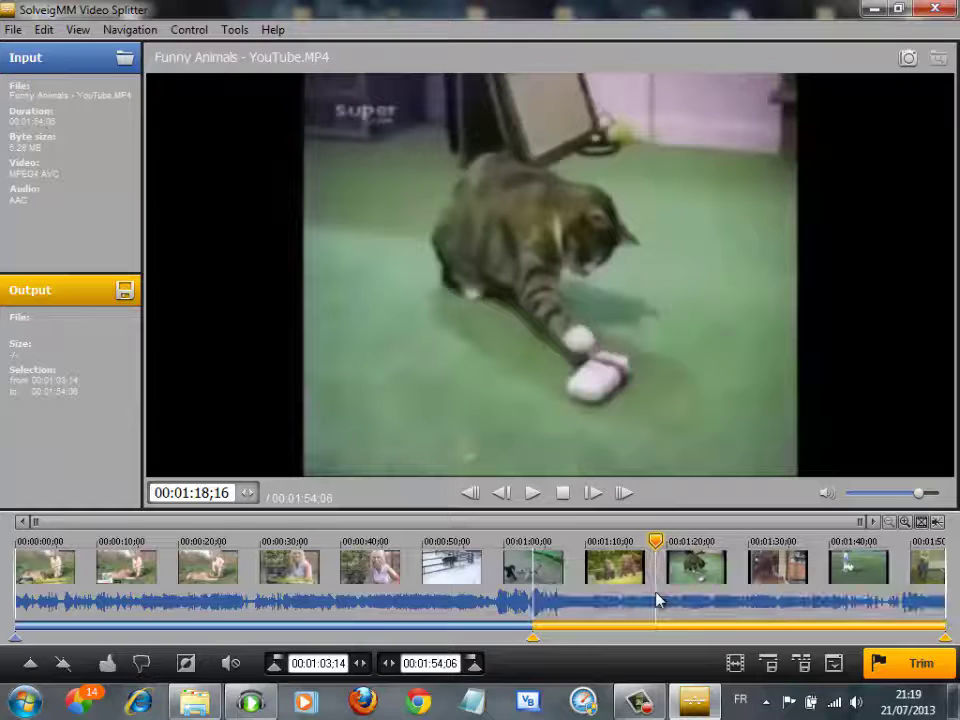
- Select the part before the split, previewing the lion scene and the scene near 00:29
left_click(306, 604)
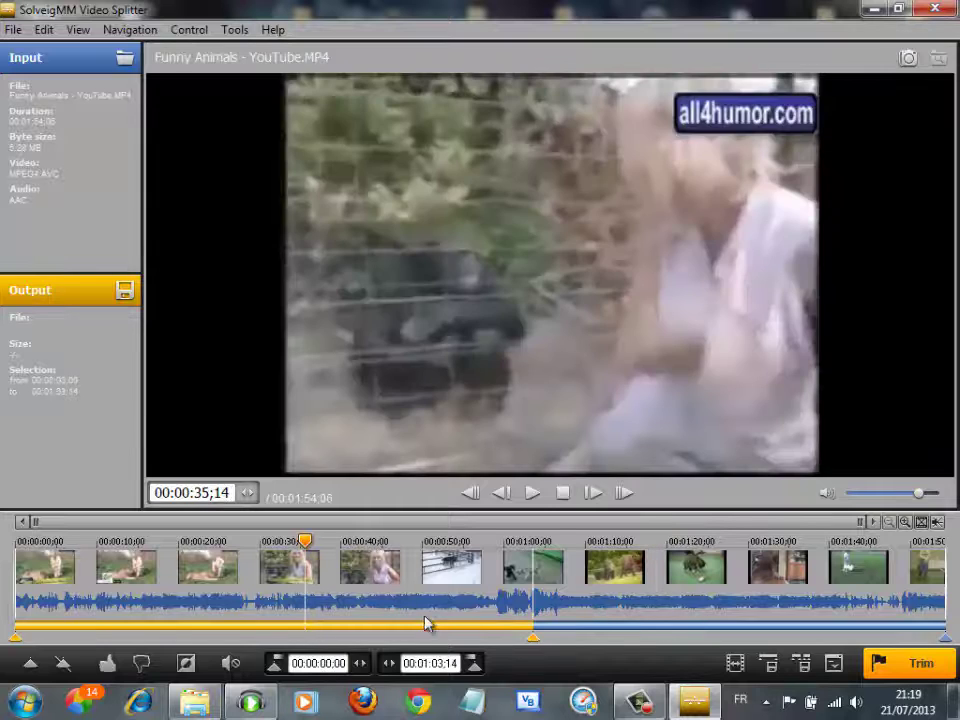
left_click(165, 619)
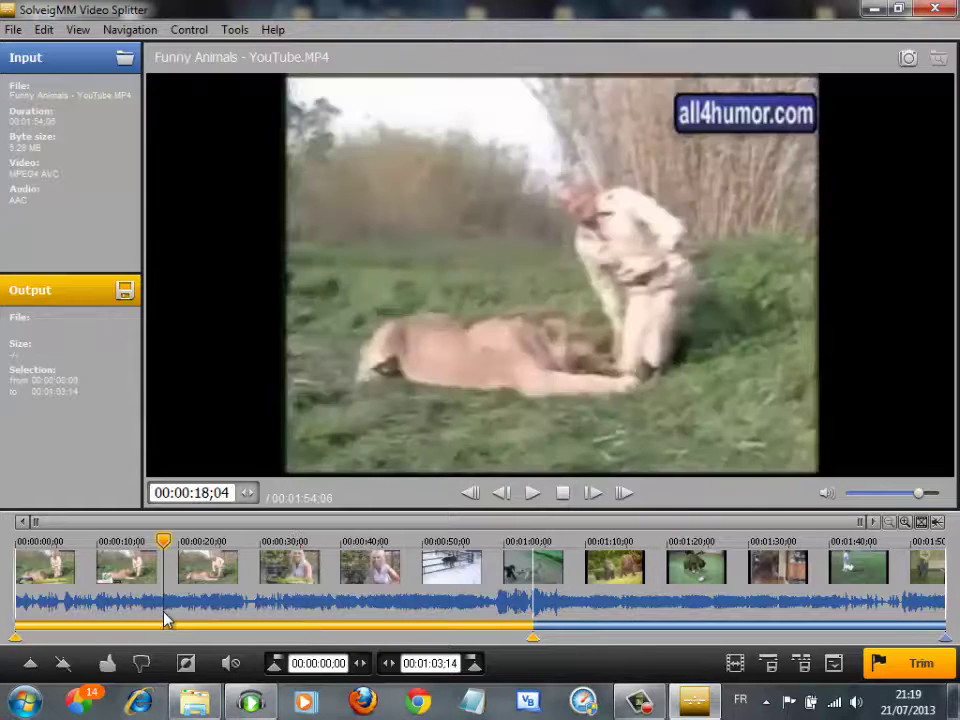
left_click(259, 601)
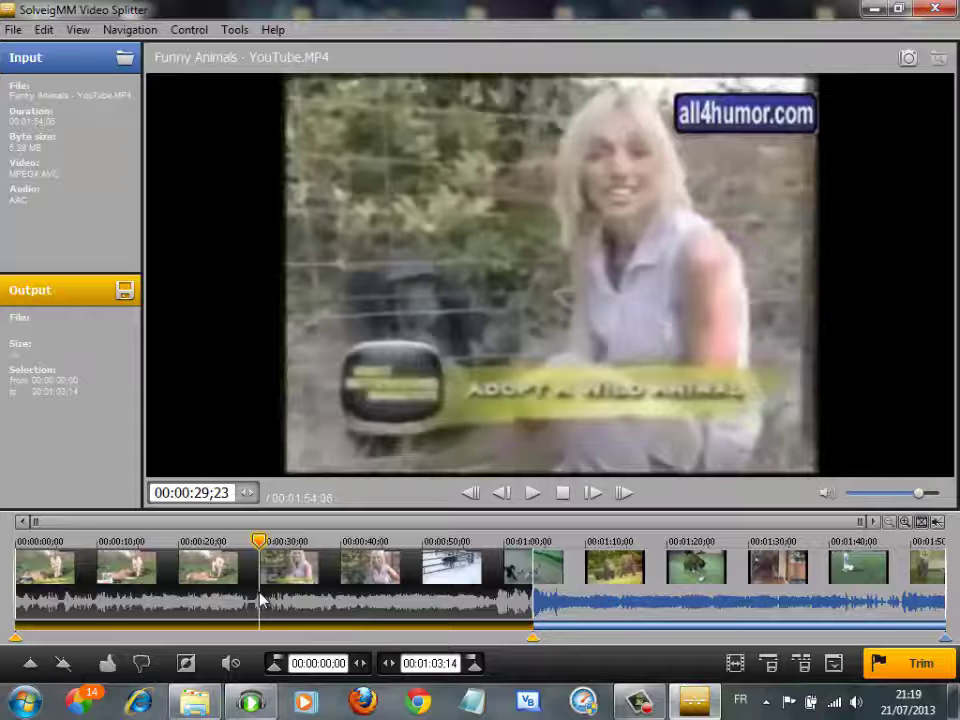
left_click(18, 31)
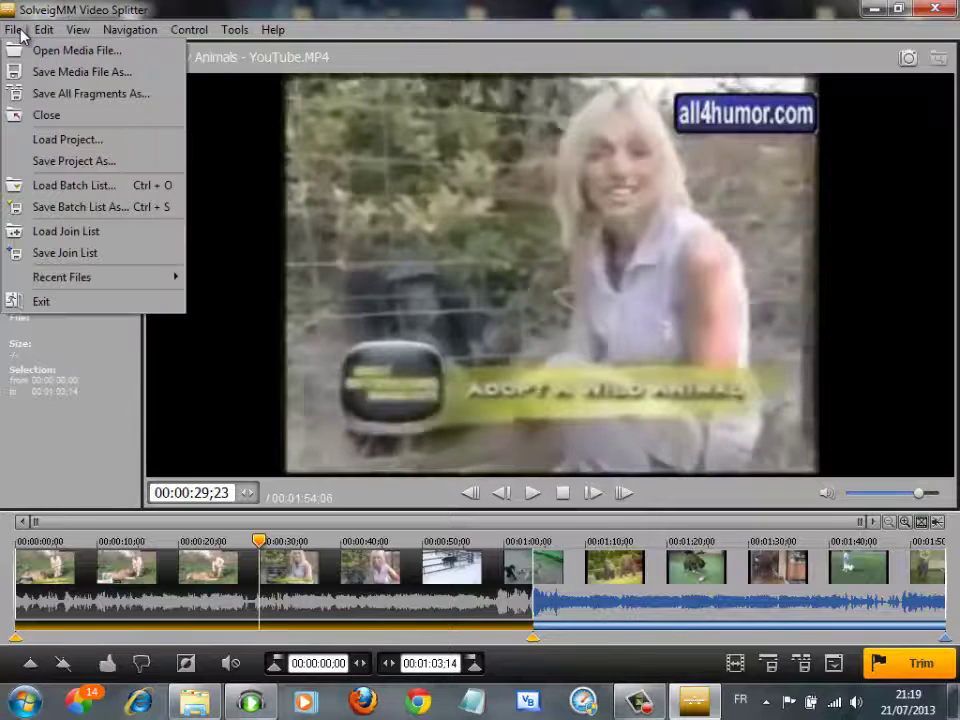
- Save the 00:00:00;00–00:01:03;14 fragment as MP4 file 'Part 2' in the Save folder
left_click(90, 72)
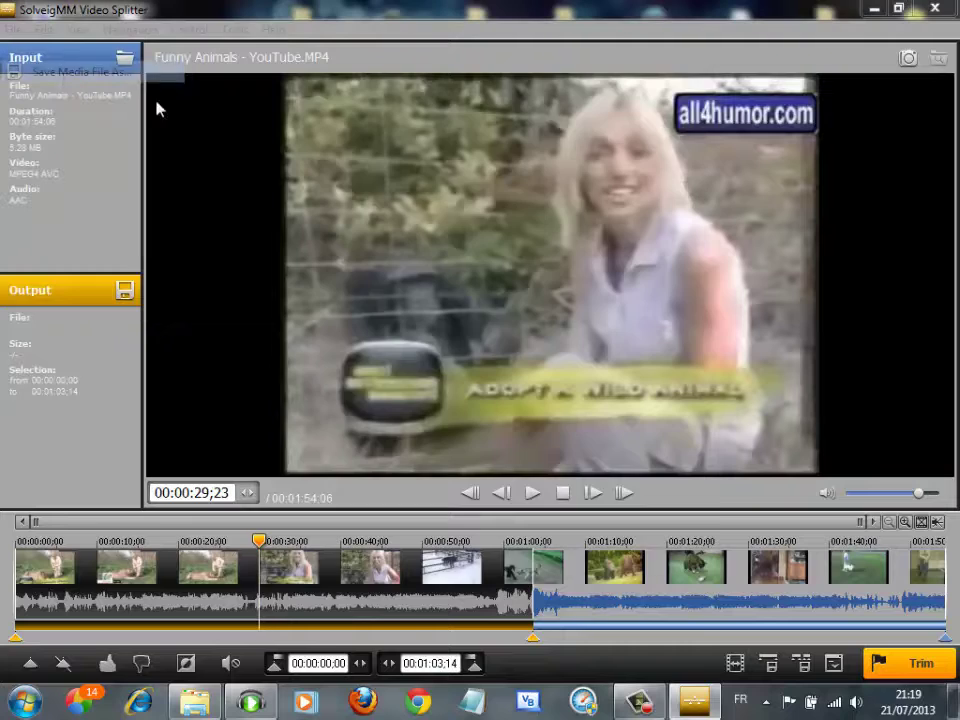
triple_click(466, 433)
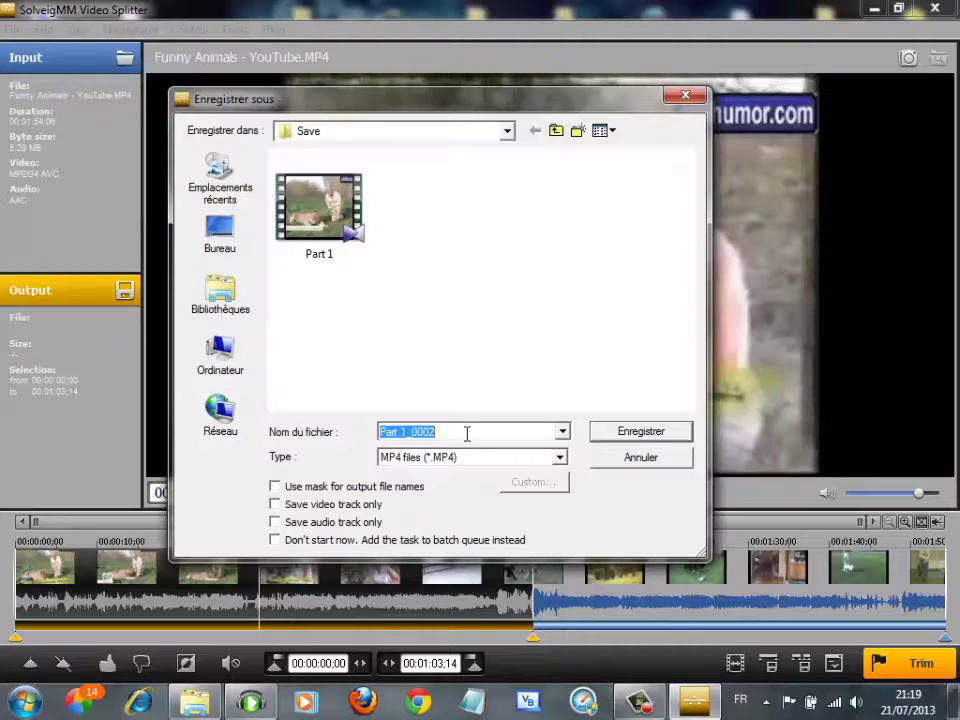
type("Part 2")
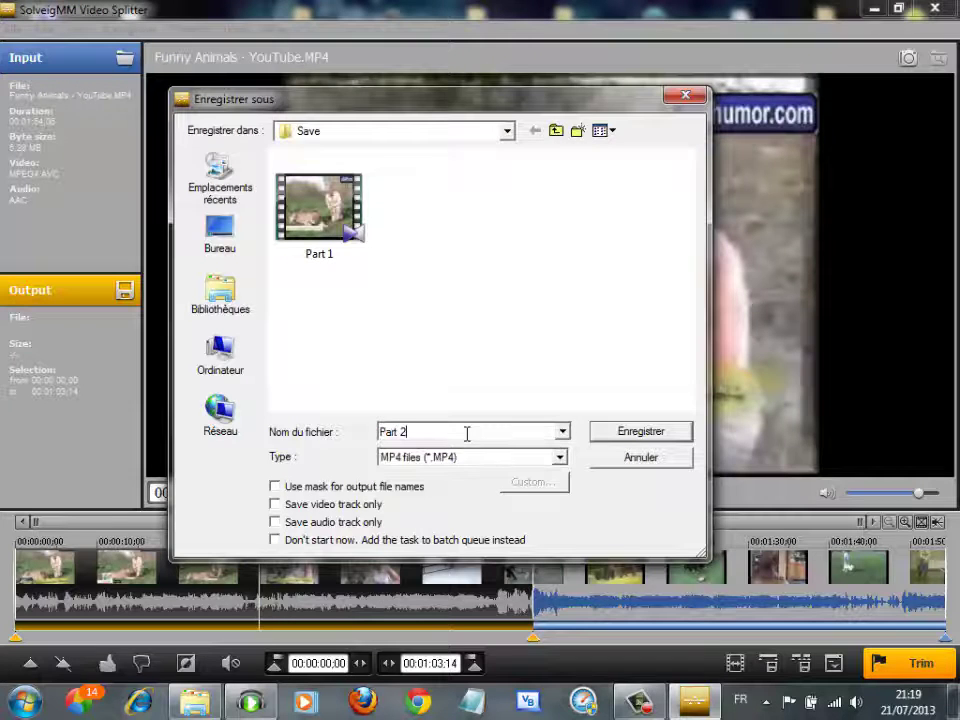
left_click(624, 436)
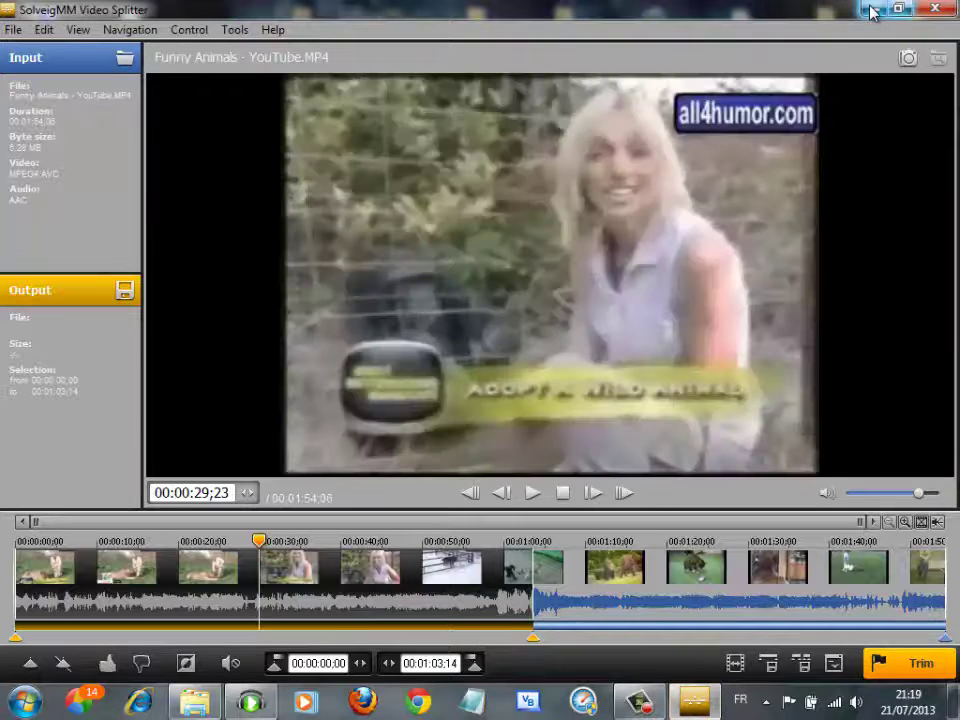
- Close the splitter and open the Save folder showing Part 1 and Part 2
left_click(936, 10)
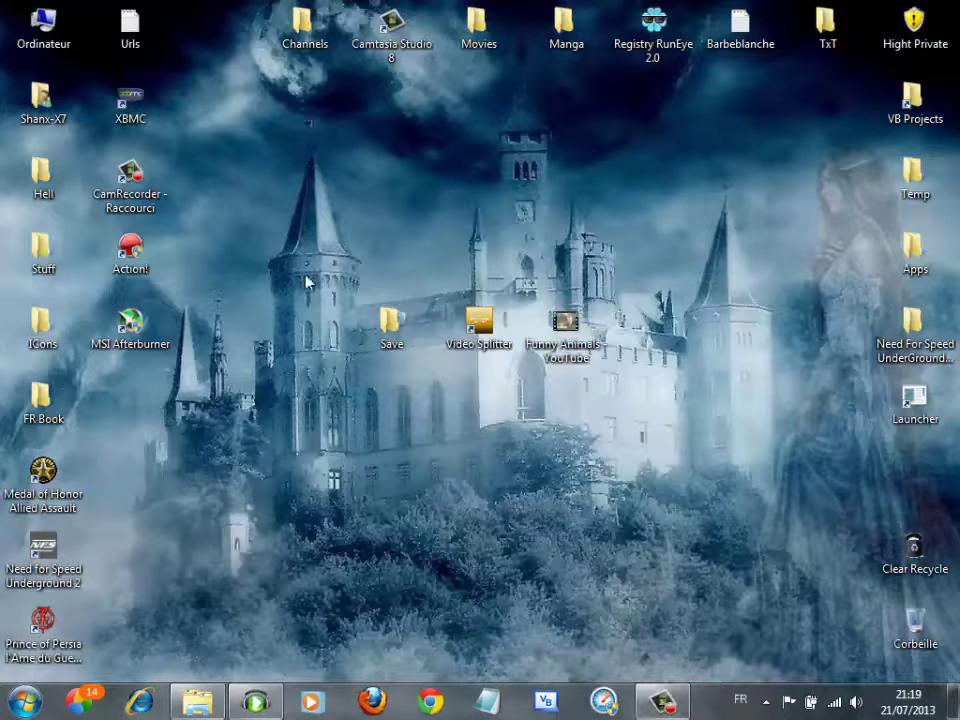
double_click(393, 335)
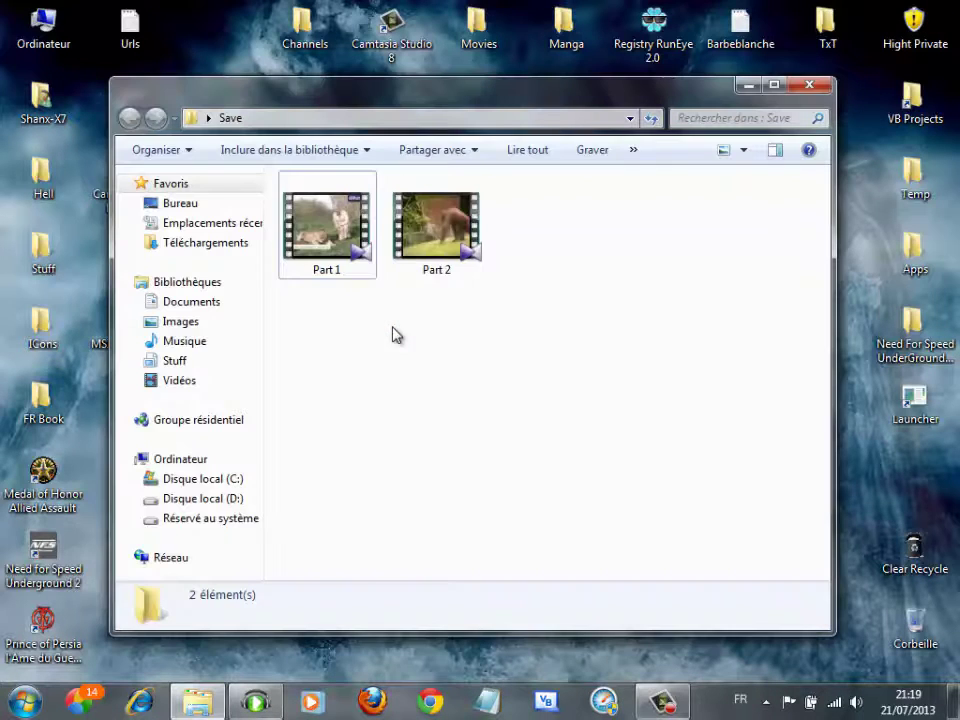
left_click_drag(595, 342, 521, 379)
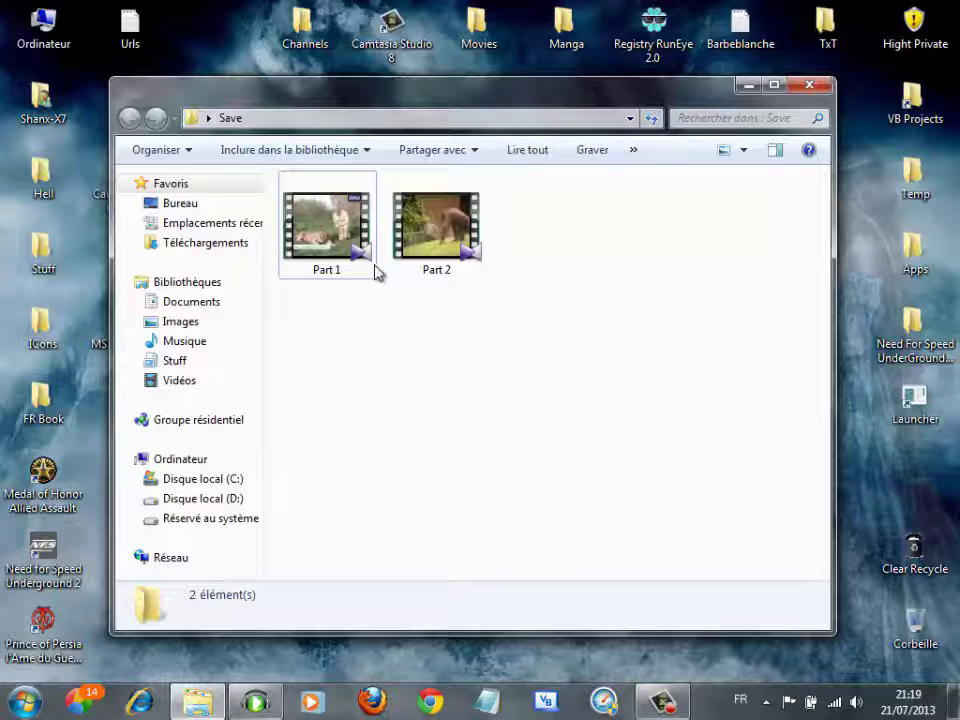
- Play Part 1 in KMPlayer to confirm its 00:01:03 length, then close the player
left_click(349, 252)
double_click(349, 252)
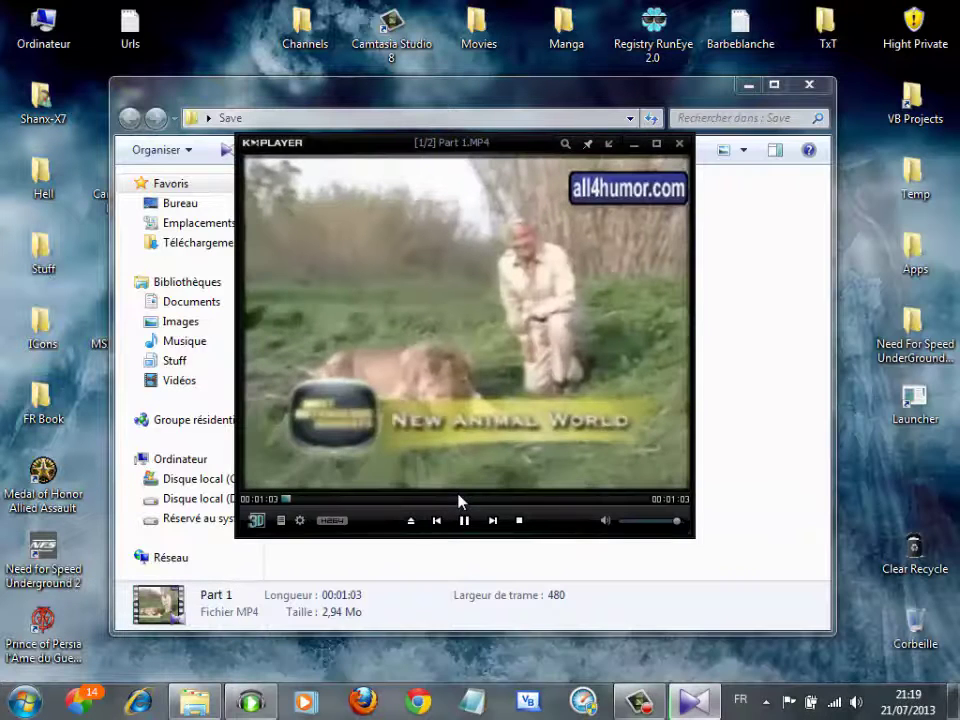
left_click(469, 500)
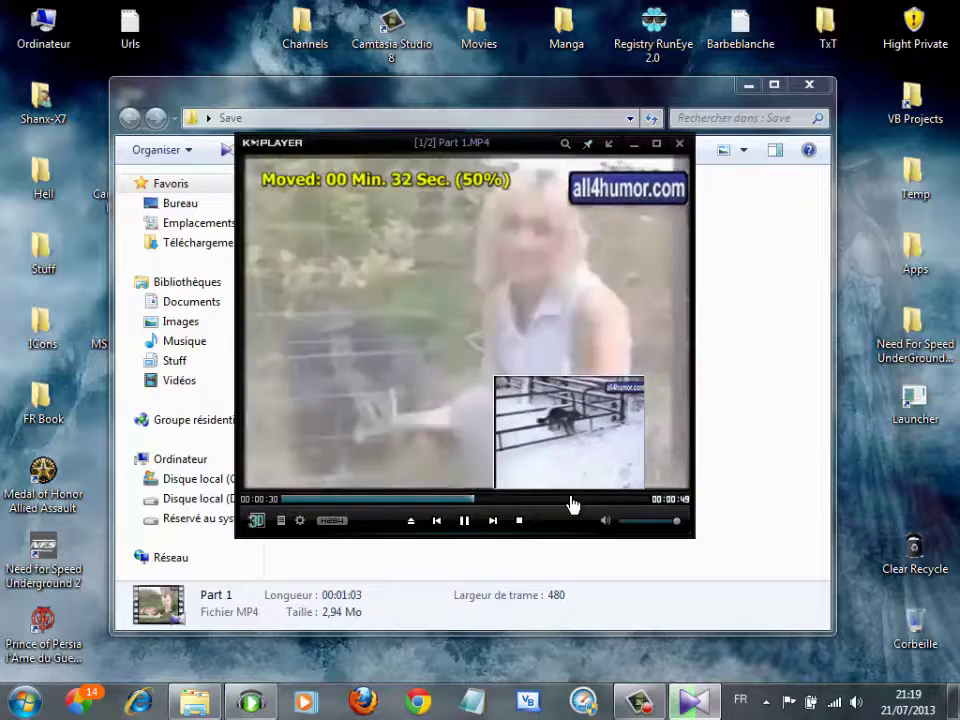
left_click(679, 146)
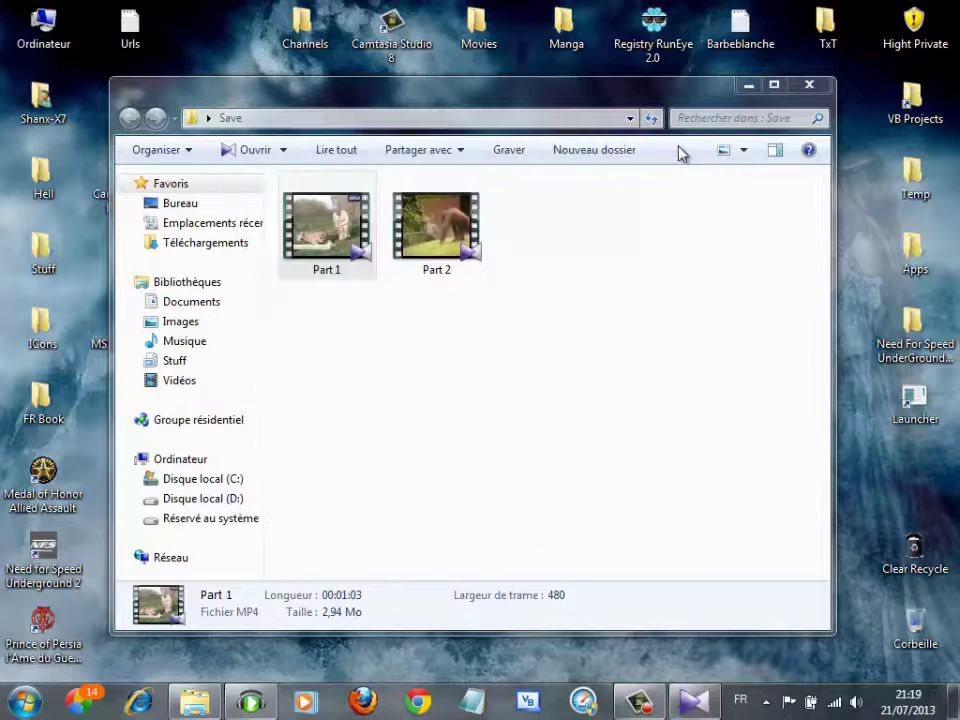
- Close the Save folder window, then select and deselect the Save, Video Splitter and Funny Animals icons
left_click_drag(643, 369, 617, 386)
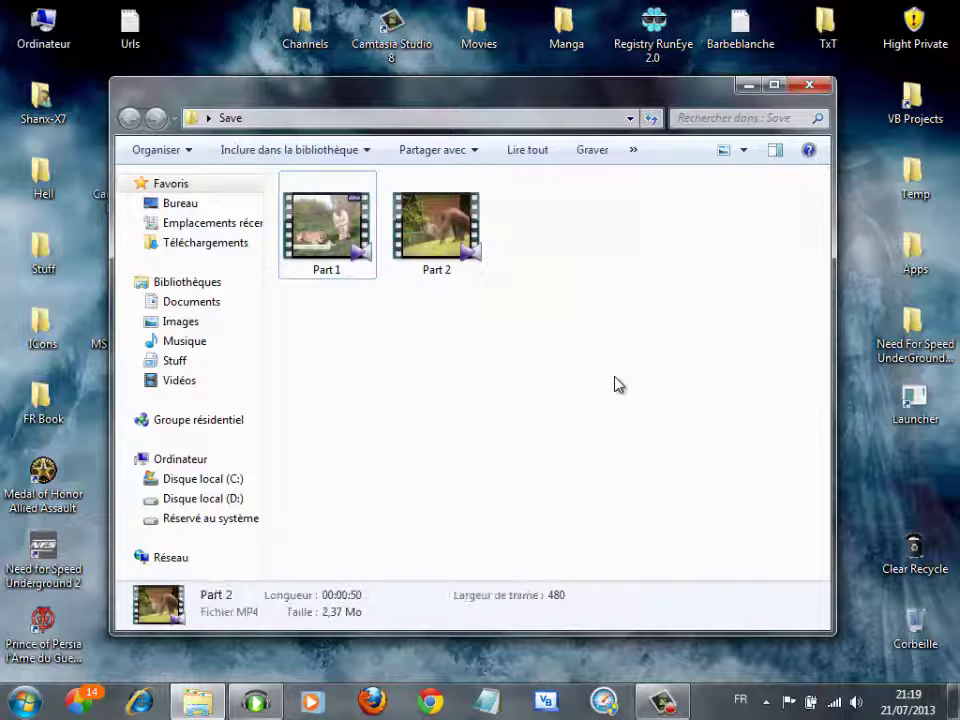
left_click(809, 85)
left_click_drag(349, 306, 660, 429)
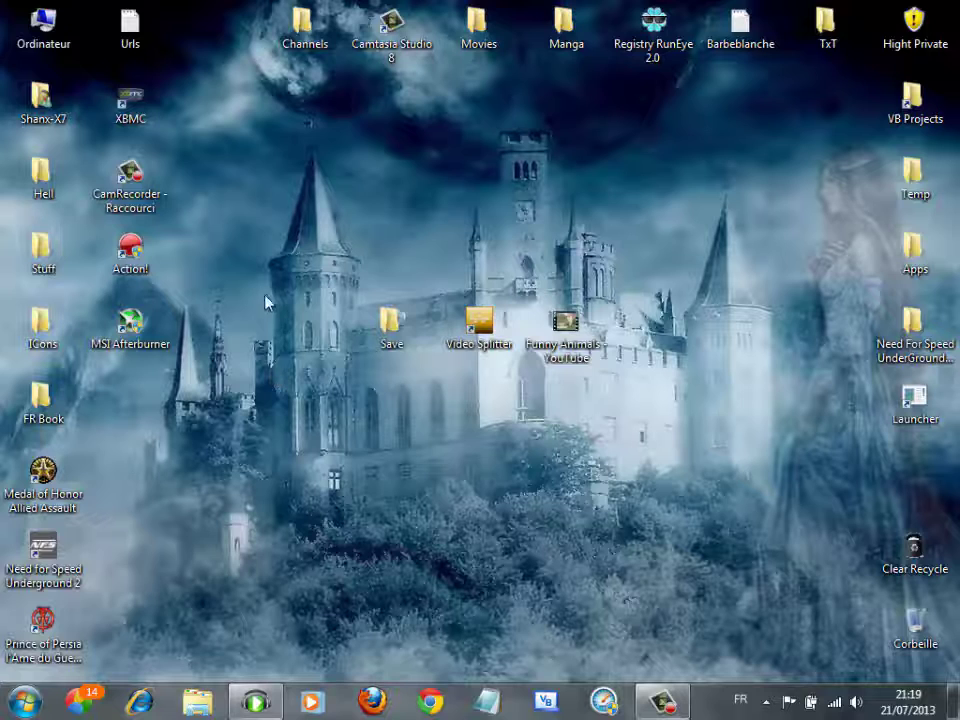
left_click_drag(349, 304, 705, 455)
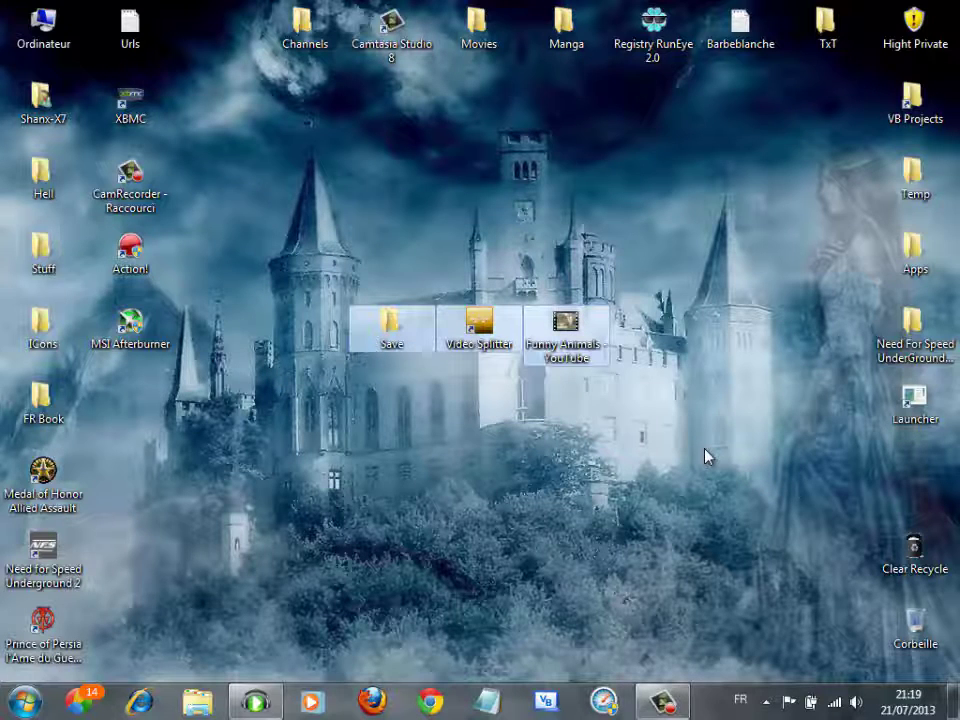
left_click(705, 455)
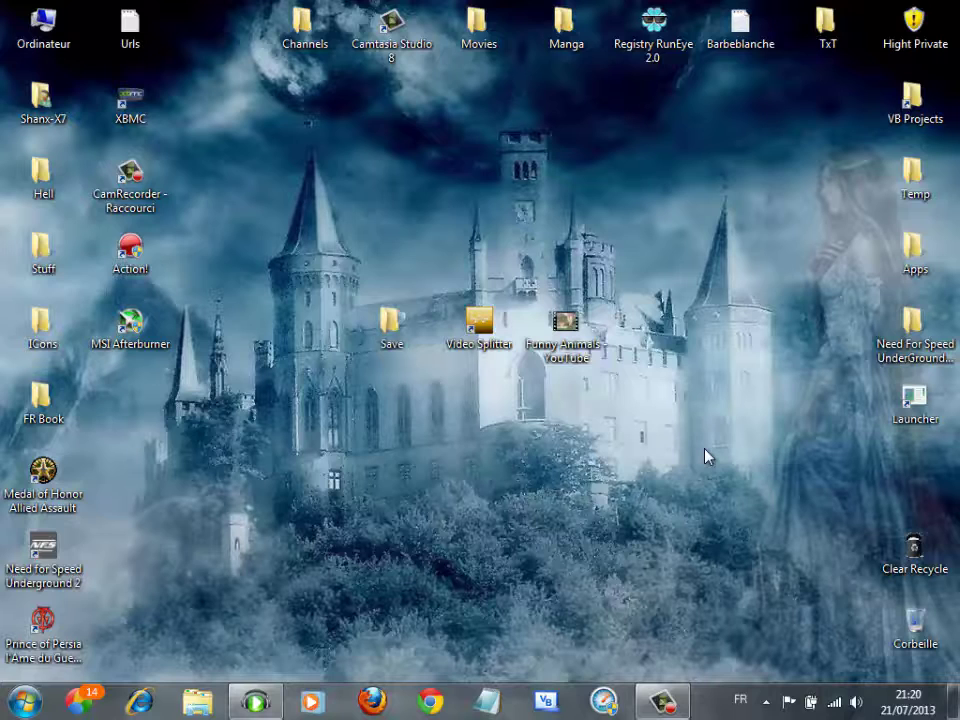